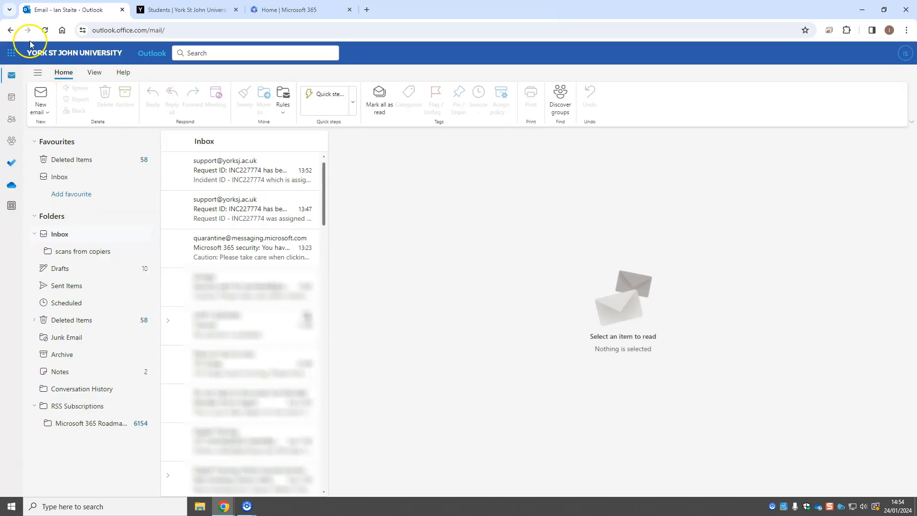
- Display the Microsoft 365 app list in Outlook, and open Email from the university's Students page
click(13, 57)
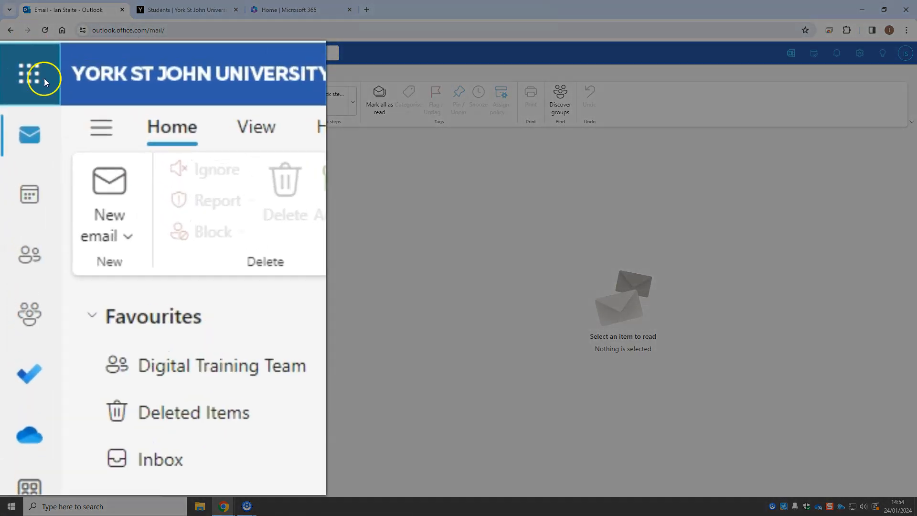
click(44, 80)
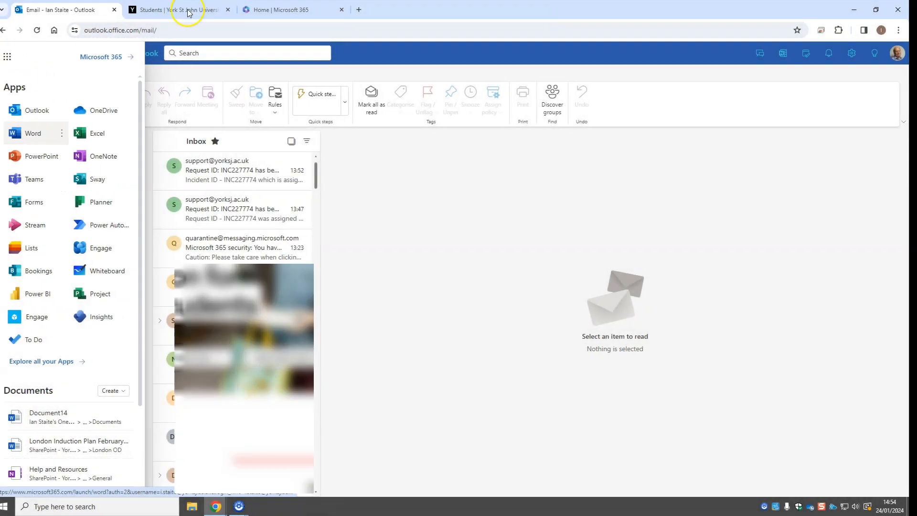
click(187, 9)
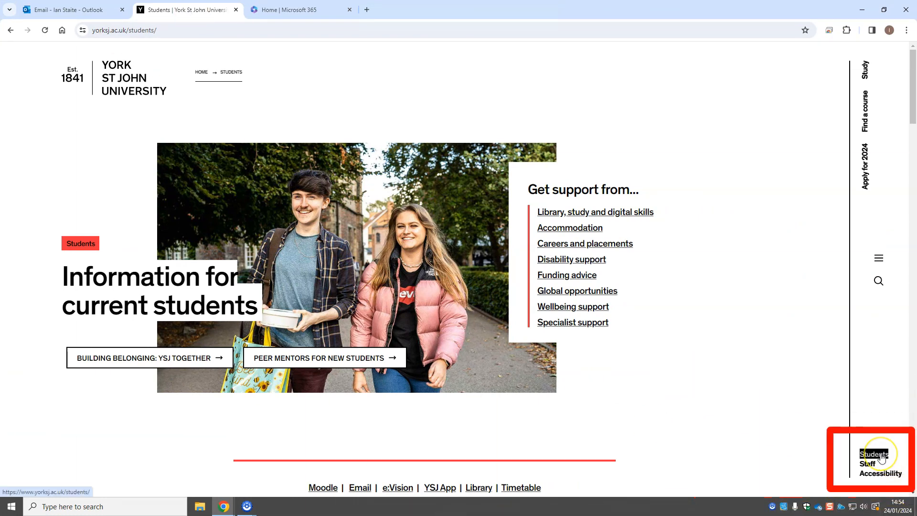
click(371, 494)
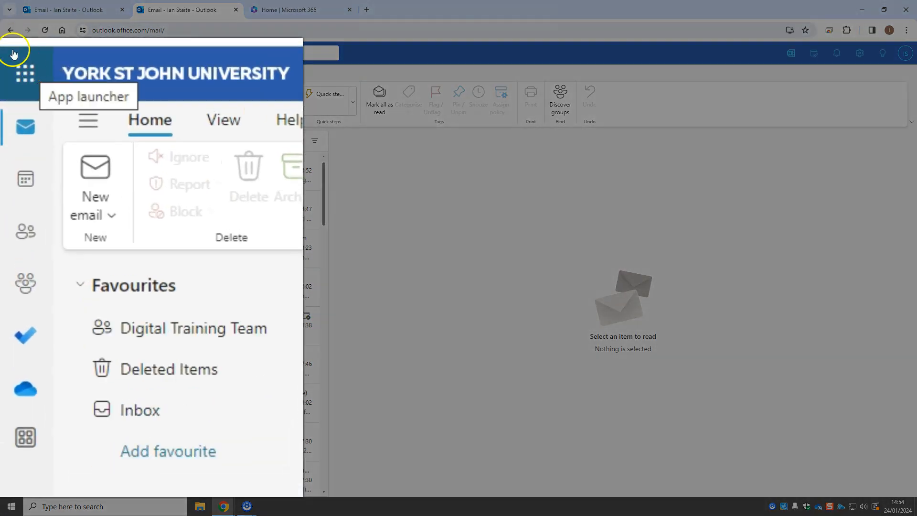
- Open Word from the Microsoft 365 app list and create a new blank document
click(32, 69)
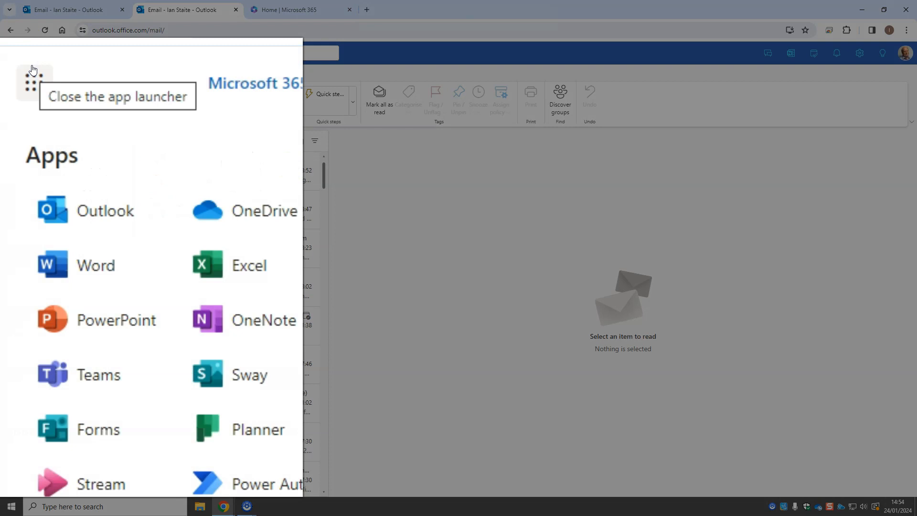
click(101, 270)
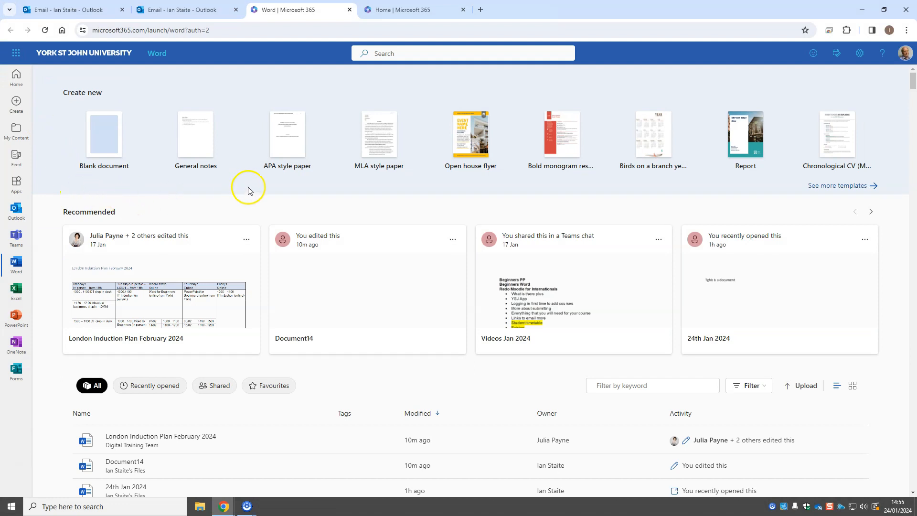
click(109, 152)
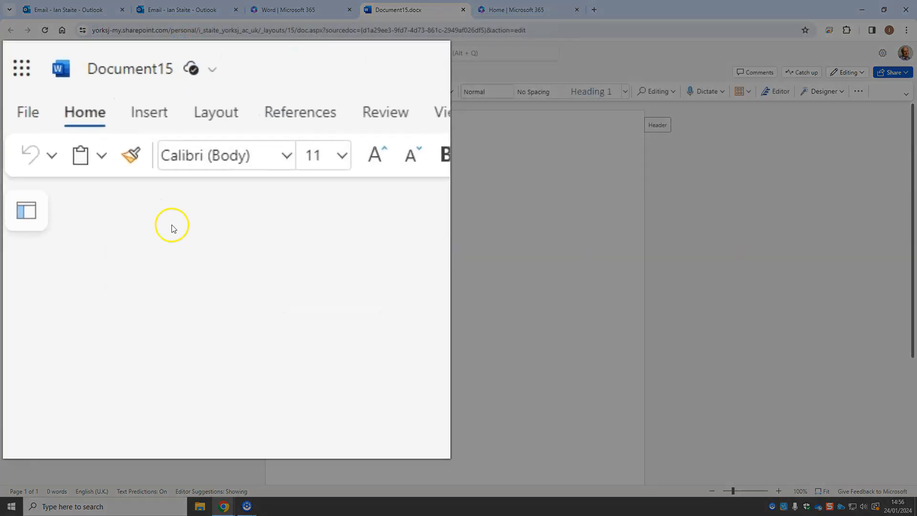
- Rename the document as "My Sample Essay in Word"
click(166, 84)
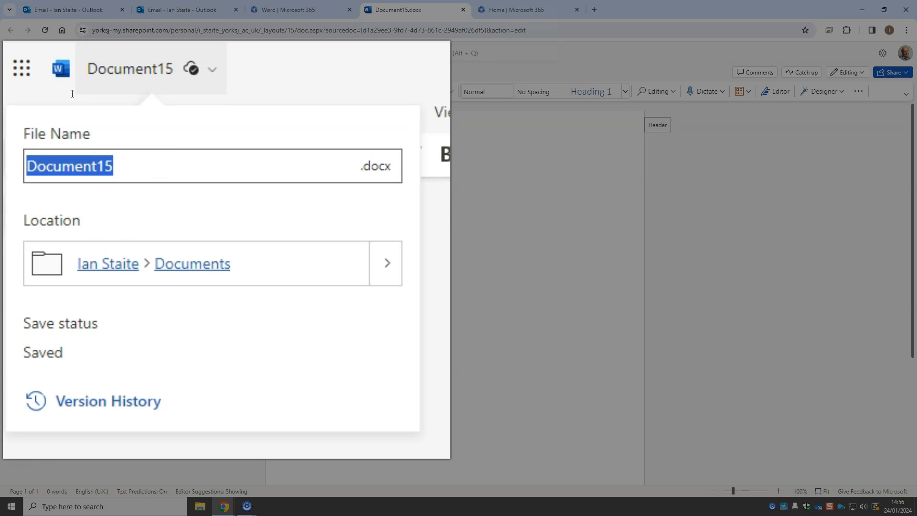
text(My Sample Essay in Word)
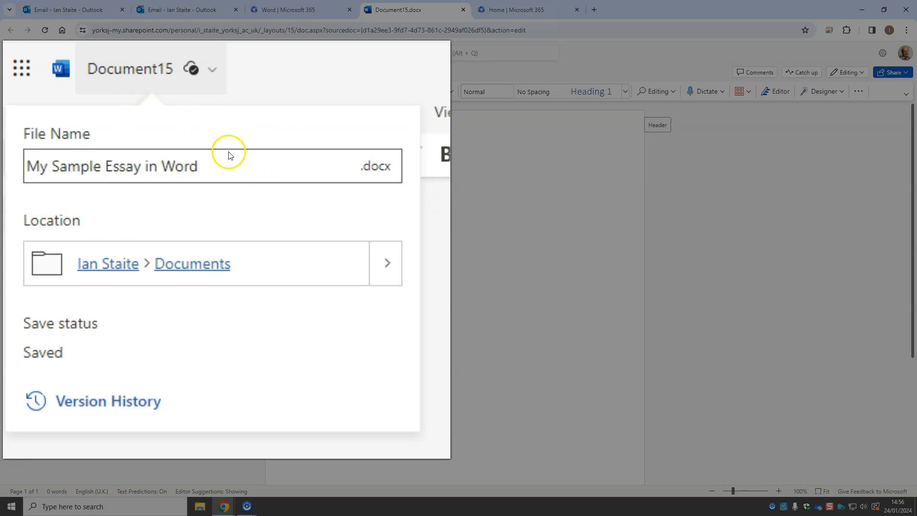
key(Return)
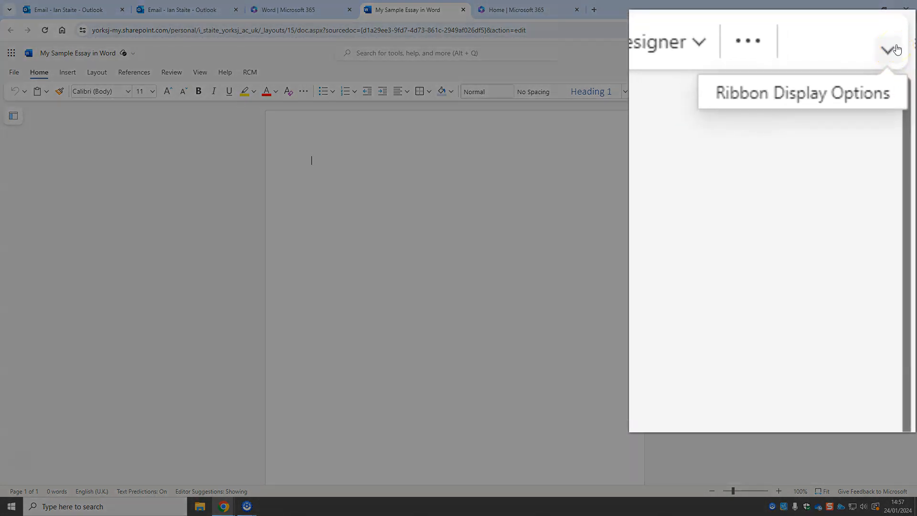
- Switch the ribbon layout to Classic Ribbon
click(897, 50)
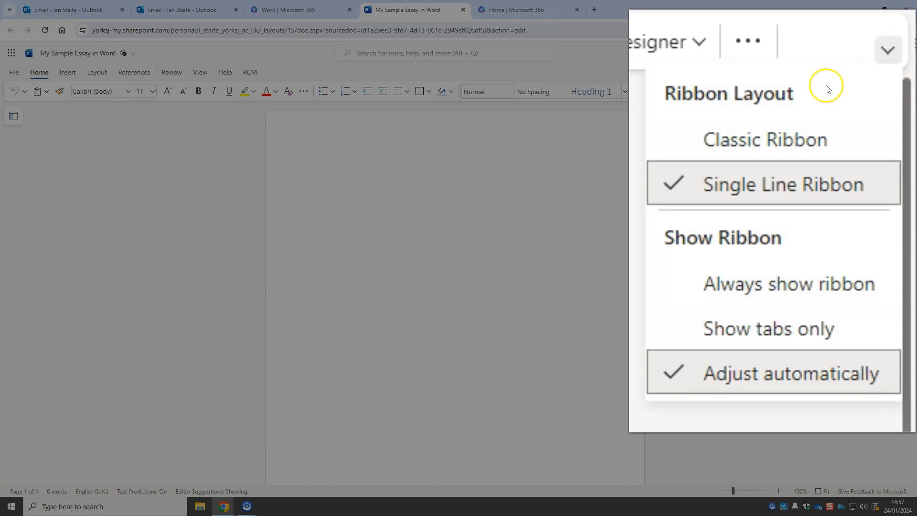
click(724, 146)
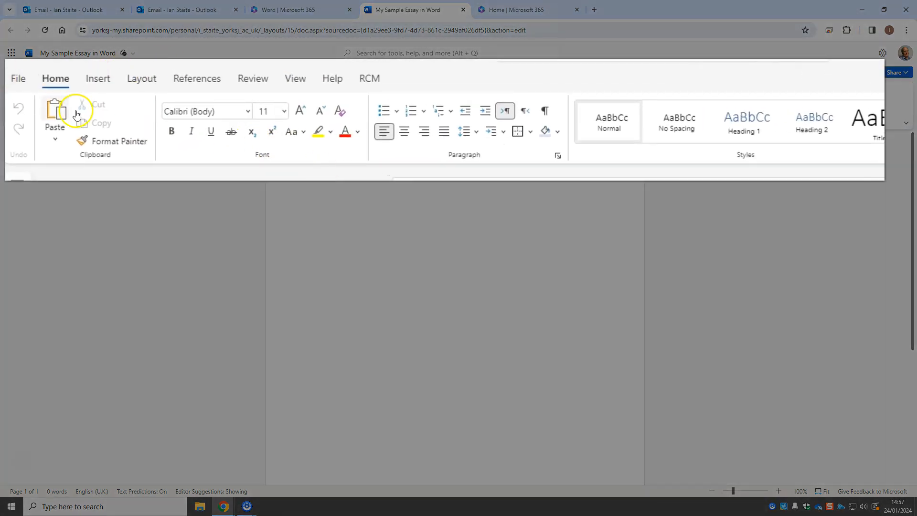
click(64, 74)
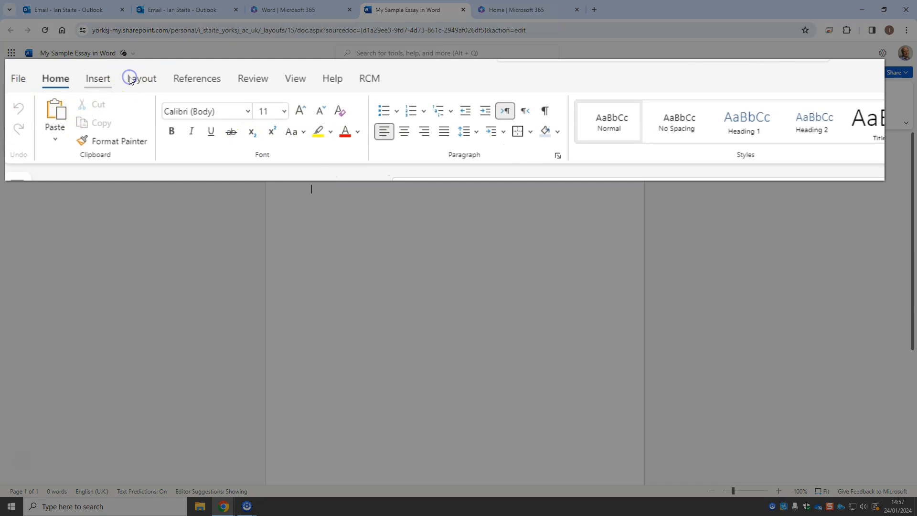
click(98, 75)
click(278, 79)
click(174, 77)
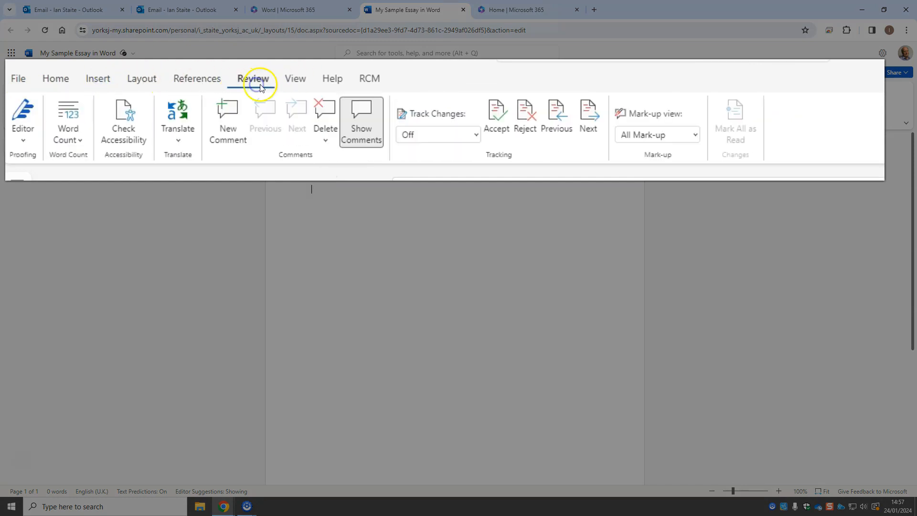
click(60, 83)
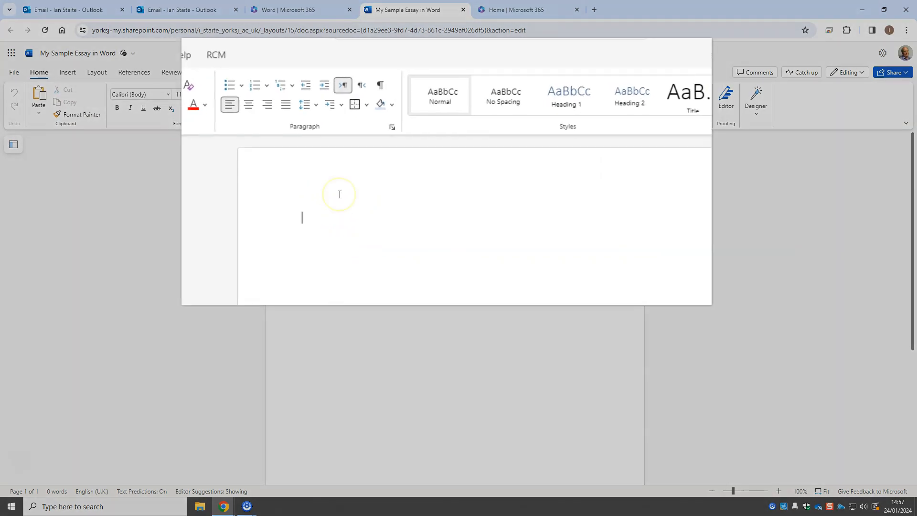
- Enter the title "This is the title of my work" and three body paragraphs, the last starting "Speaking and listening are major vehicles for learning in science"
click(339, 194)
click(340, 195)
text(This is the title of my work)
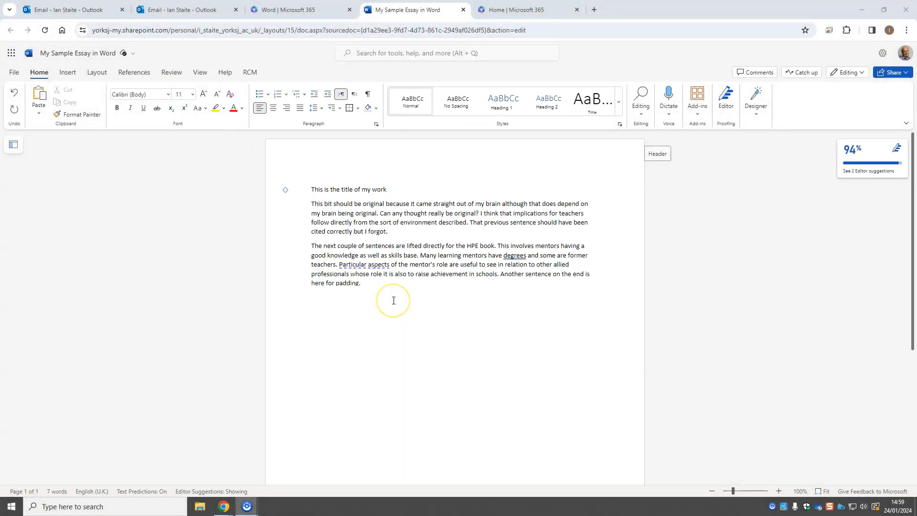
text(Speaking and listening are major vehicles for learning in science, as are the different forms of writing and drawing. Pupils' learning will benefit when given very regular opportunities to talk and discuss as well as to write about their science. The idea of do, talk, and record applies well here – that is, pupils doing things, talking about them and what they mean, and then recording what has occurred and their thoughts. Written science can occur on classroom posters, books, text, diagrams, interactive whiteboards, internet sites, blogs, and resources published by others as well as those written by pupils. The development of literacy in science presents a wealth of opportunities for pupils to strengthen language and language skills in a very meaningful context.)
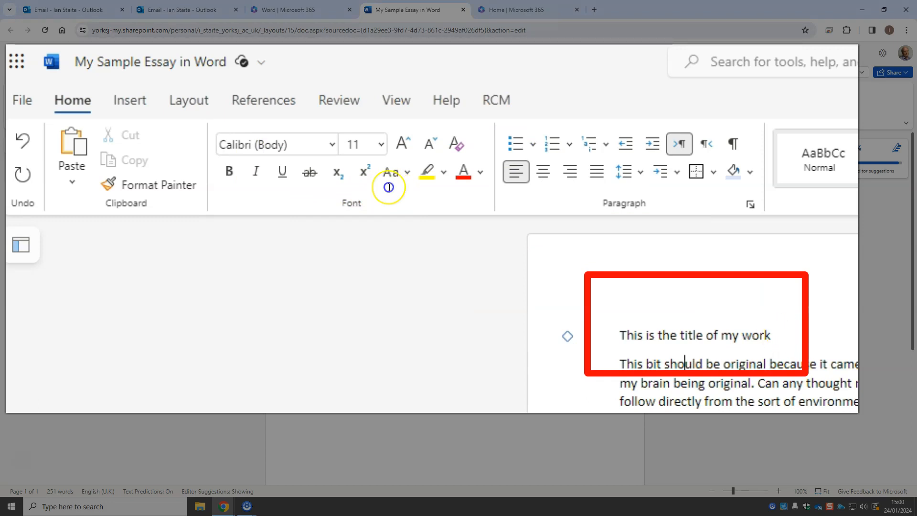
- Increase the font size of the title line by three steps and make it bold
drag(775, 331, 311, 194)
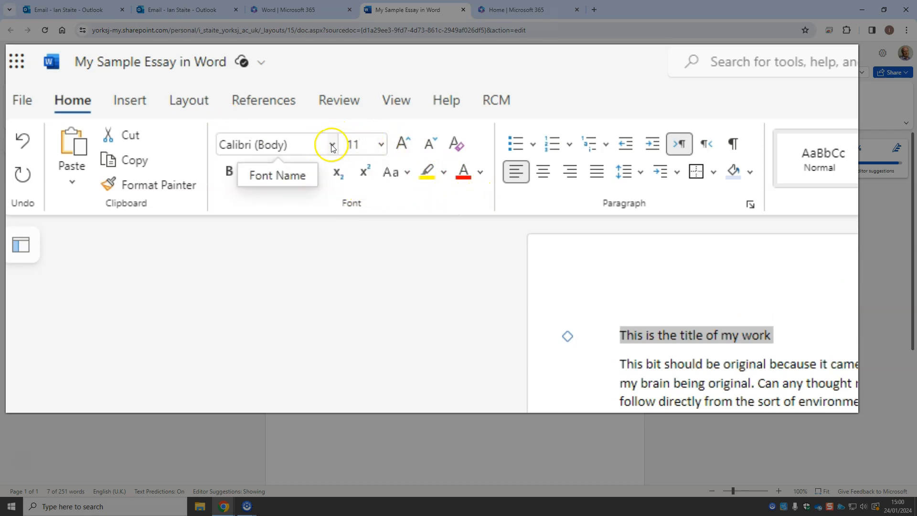
click(405, 144)
click(408, 146)
click(409, 146)
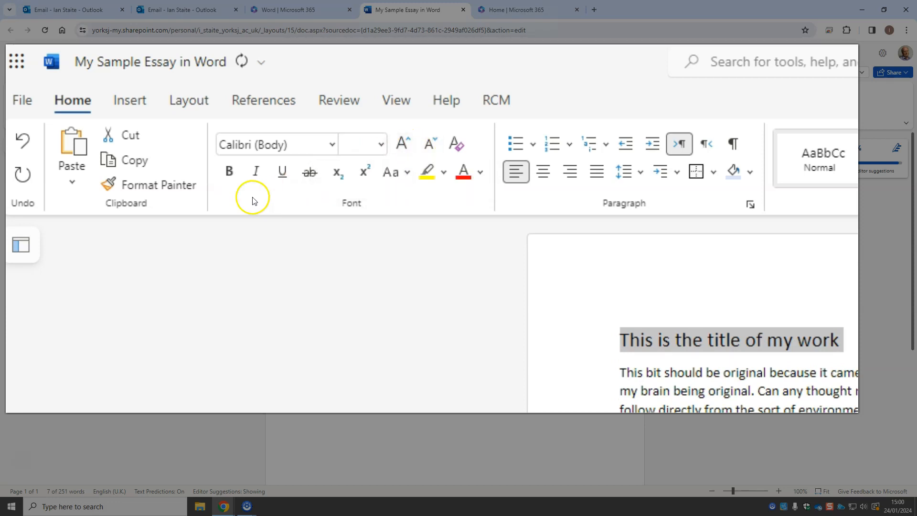
click(229, 172)
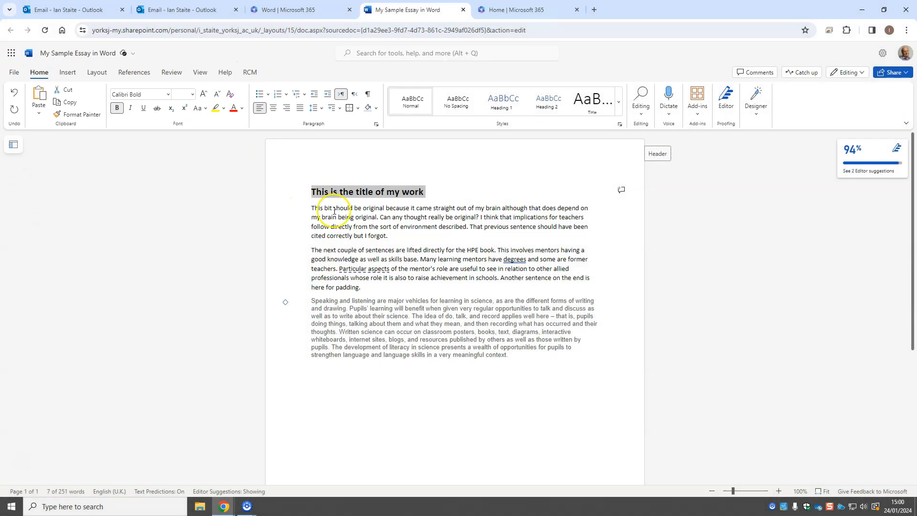
- Set all three body paragraphs below the title to the Calibri (Body) font at size 10
click(335, 212)
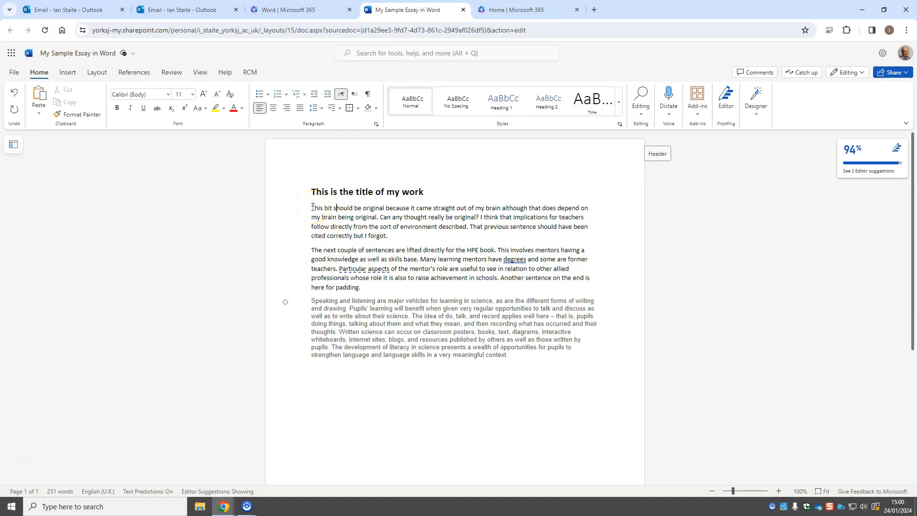
drag(336, 209, 412, 378)
click(311, 210)
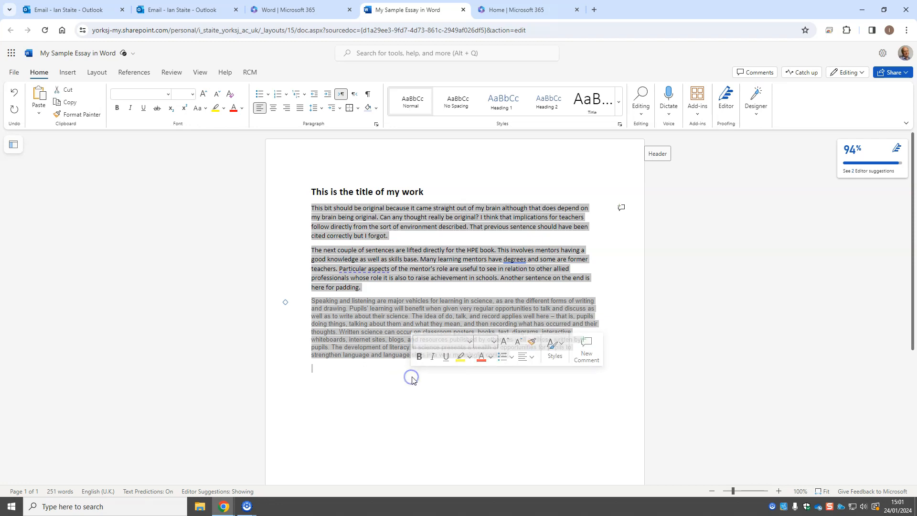
click(168, 97)
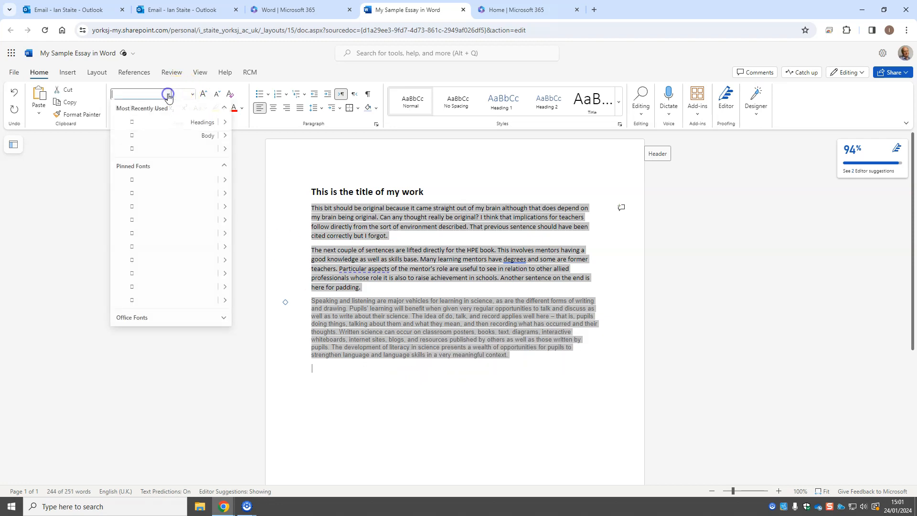
click(147, 136)
click(191, 95)
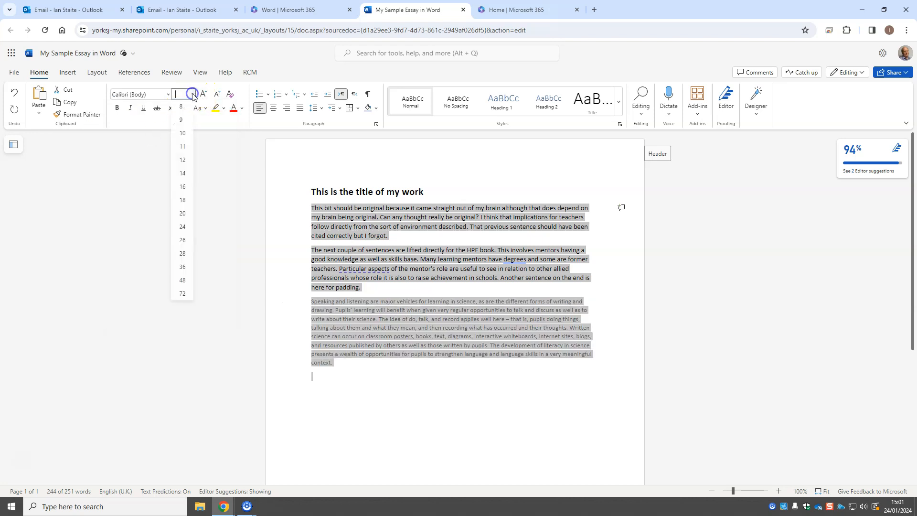
click(184, 136)
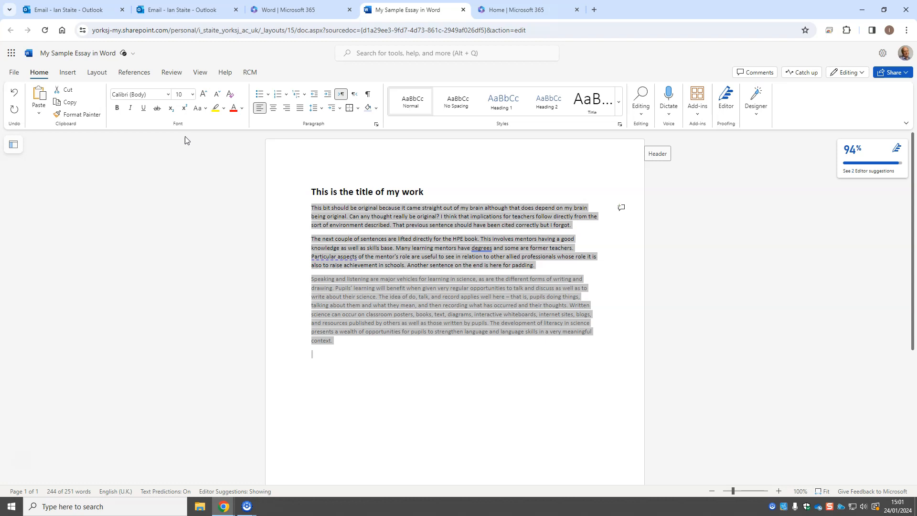
click(383, 213)
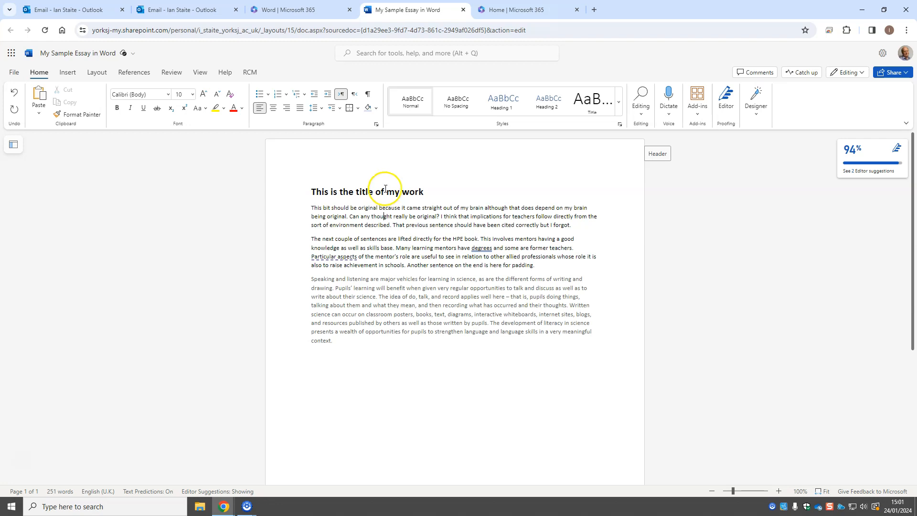
- Centre the title line and return it to left alignment
click(386, 189)
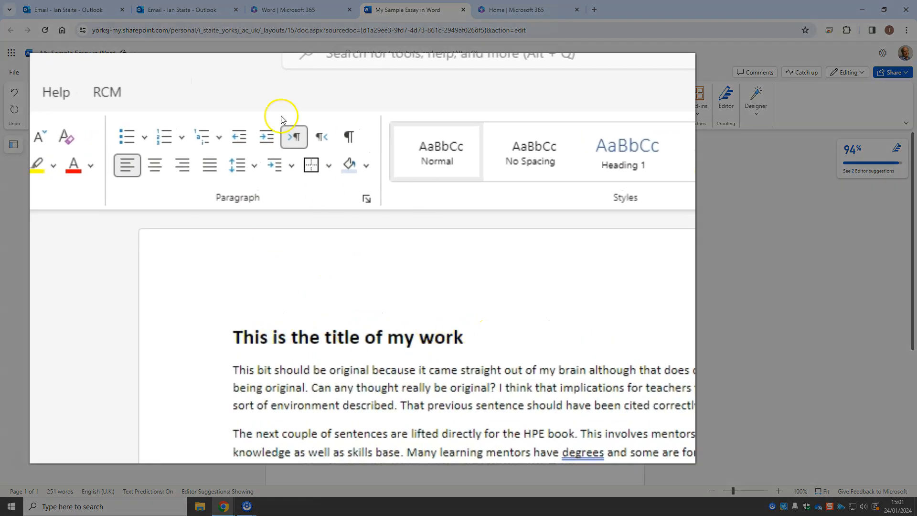
click(155, 172)
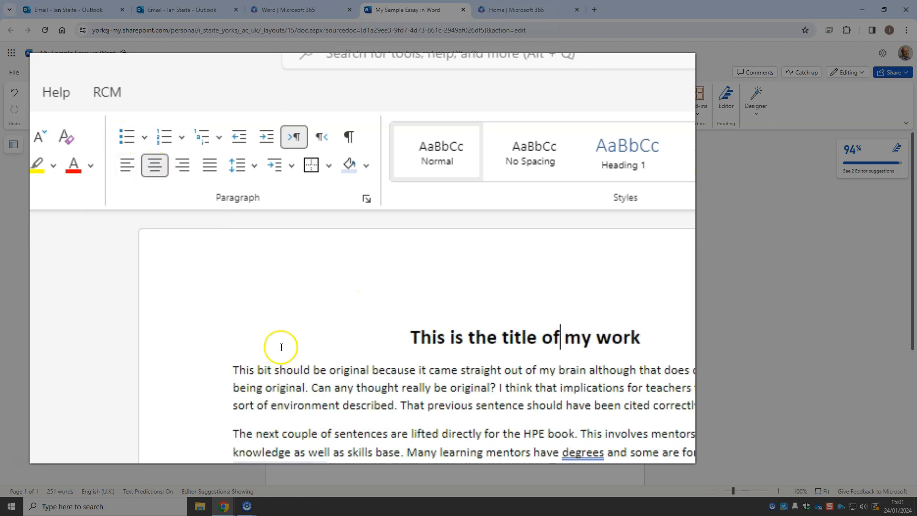
click(121, 168)
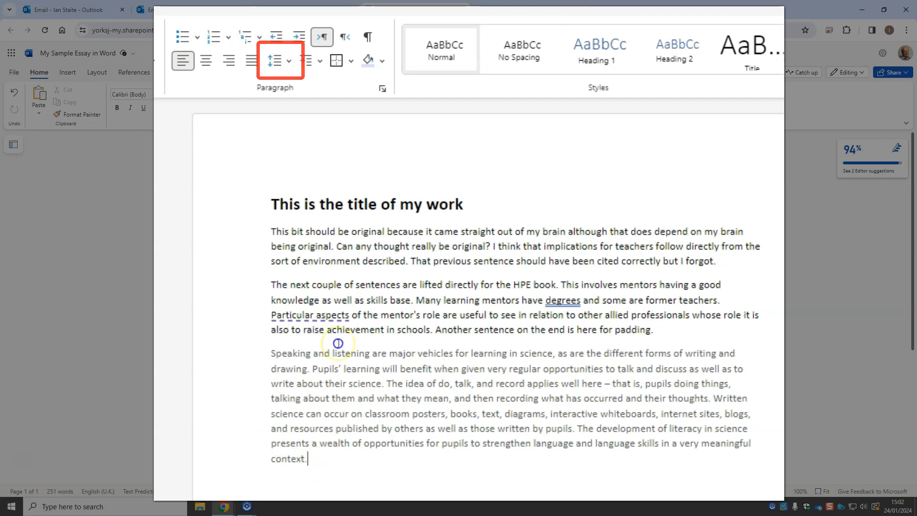
- Set the line spacing of the three body paragraphs to 1.15
drag(315, 456, 248, 236)
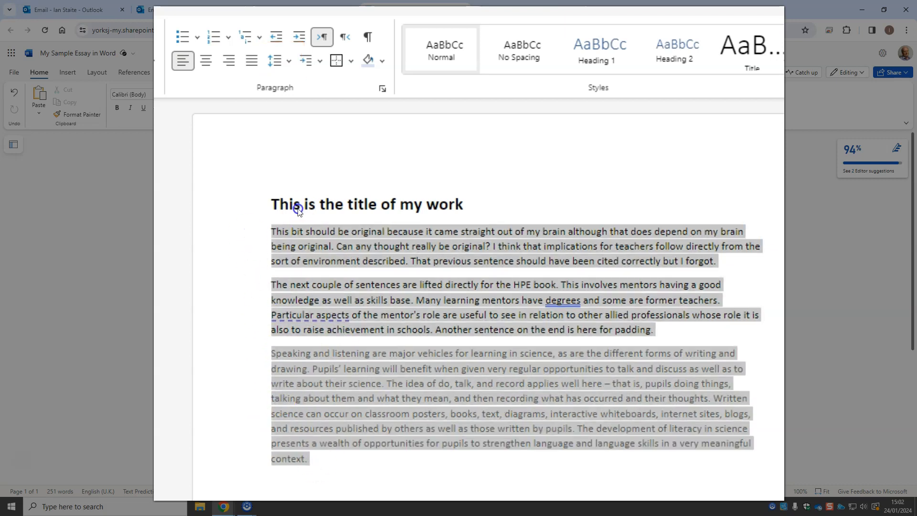
click(288, 61)
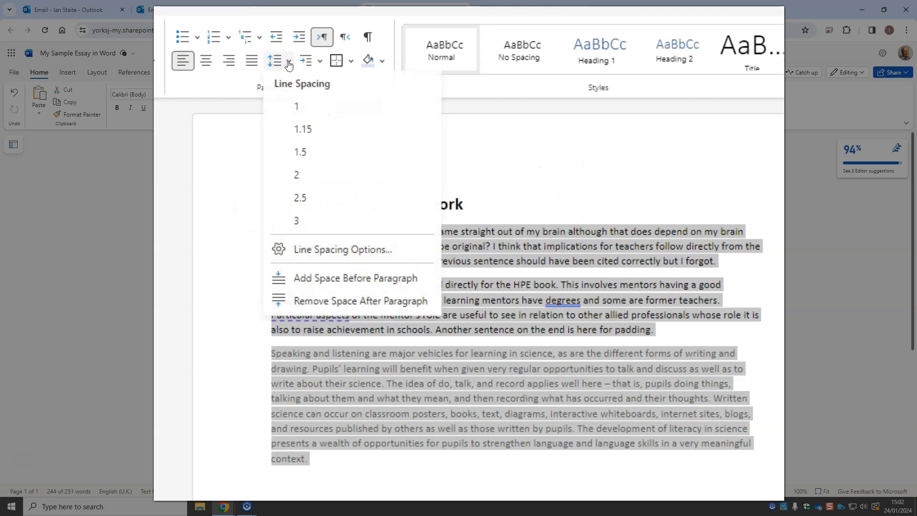
click(313, 123)
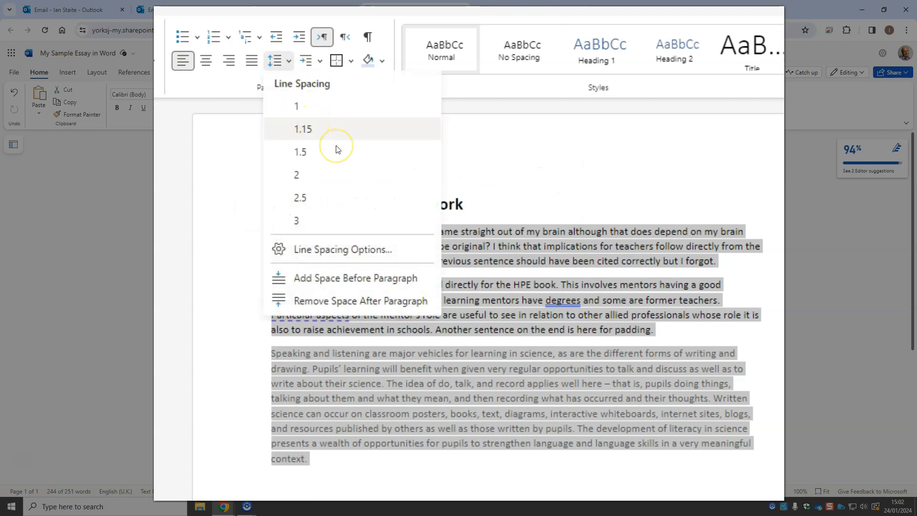
click(313, 126)
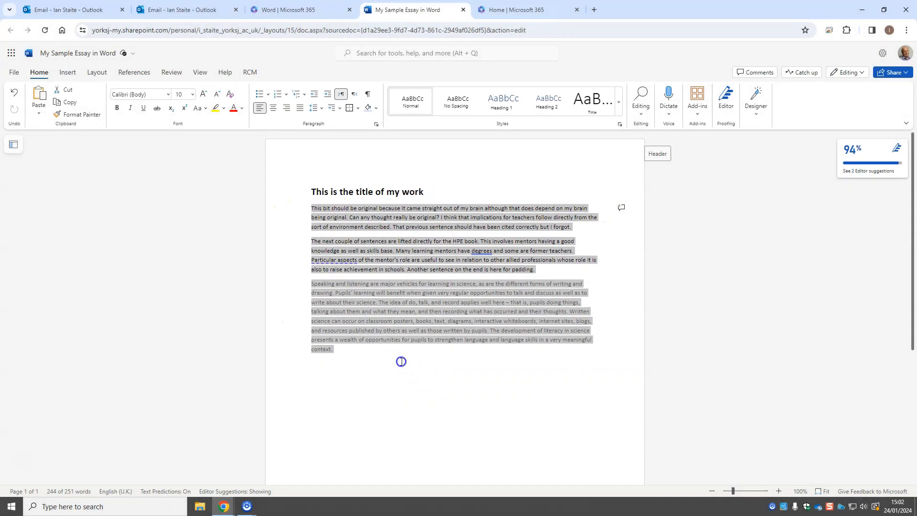
click(401, 362)
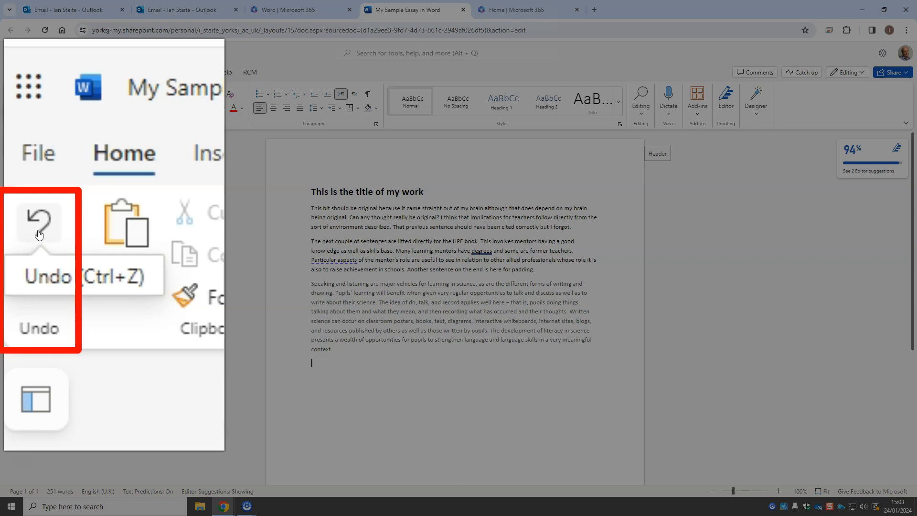
- Undo the last line spacing change on the body paragraphs
click(38, 235)
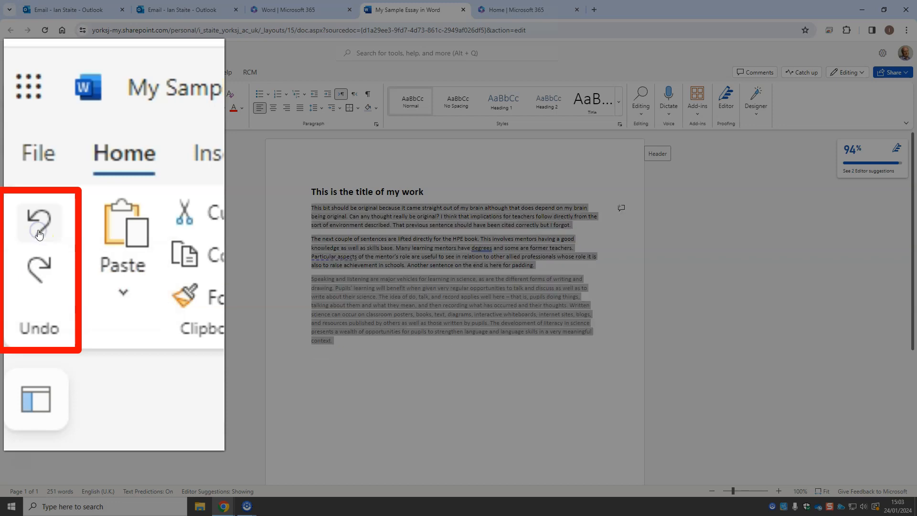
- Undo one more change, and redo the undone changes until the body paragraphs regain their 1.15 line spacing
click(39, 233)
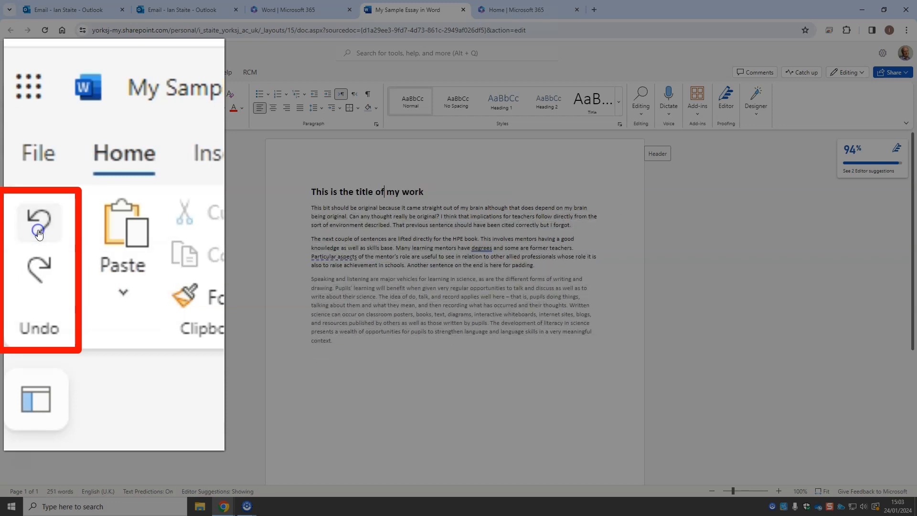
click(33, 272)
click(33, 272)
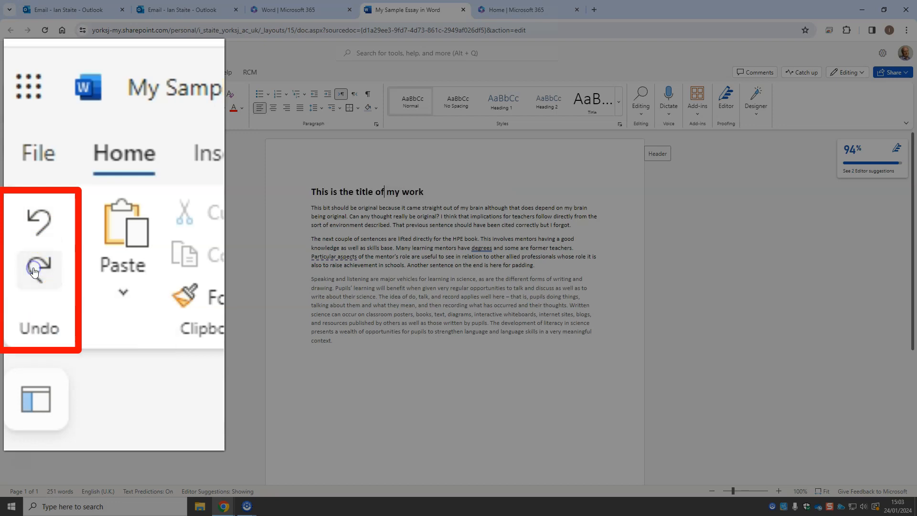
click(33, 272)
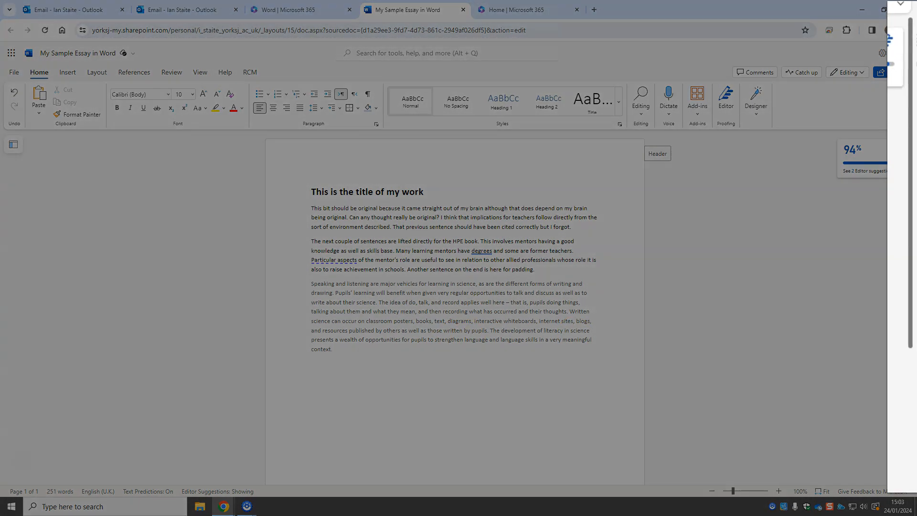
- View the page down to its footer and enlarge the document view to 174%
drag(911, 155, 890, 200)
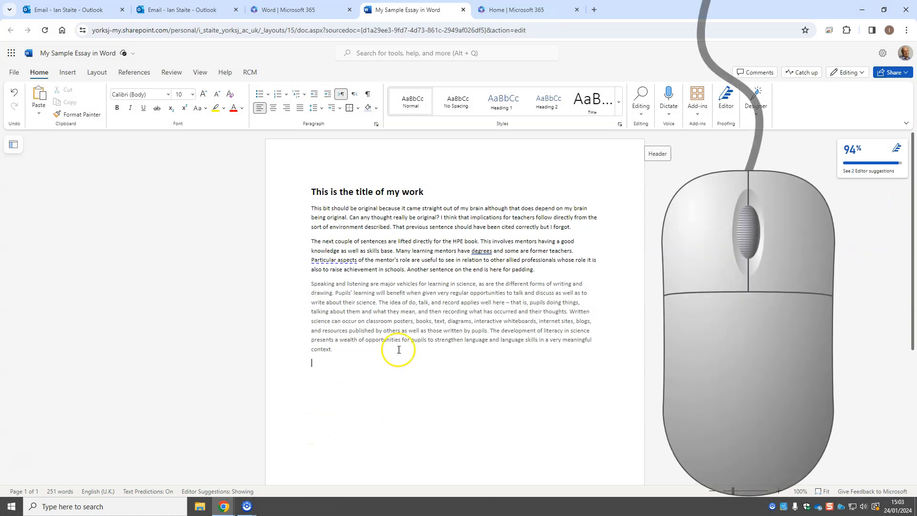
scroll(403, 363, down, 4)
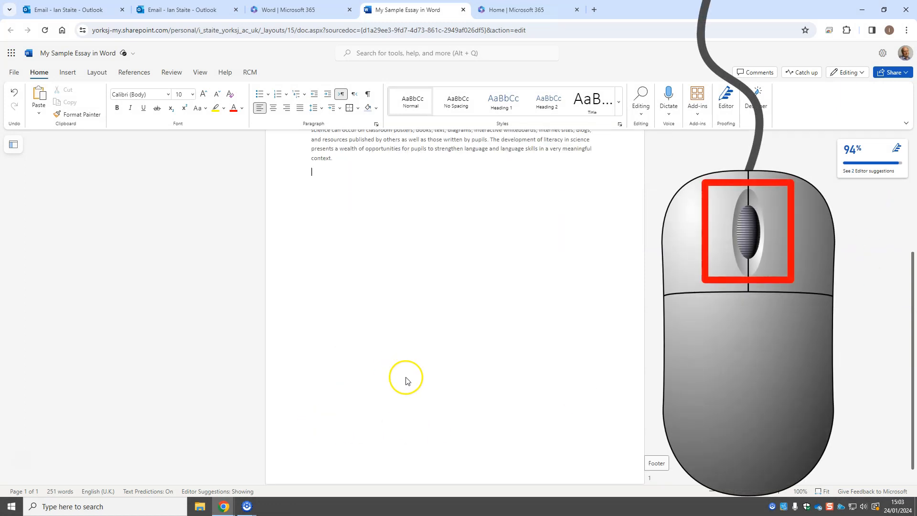
scroll(406, 380, up, 4)
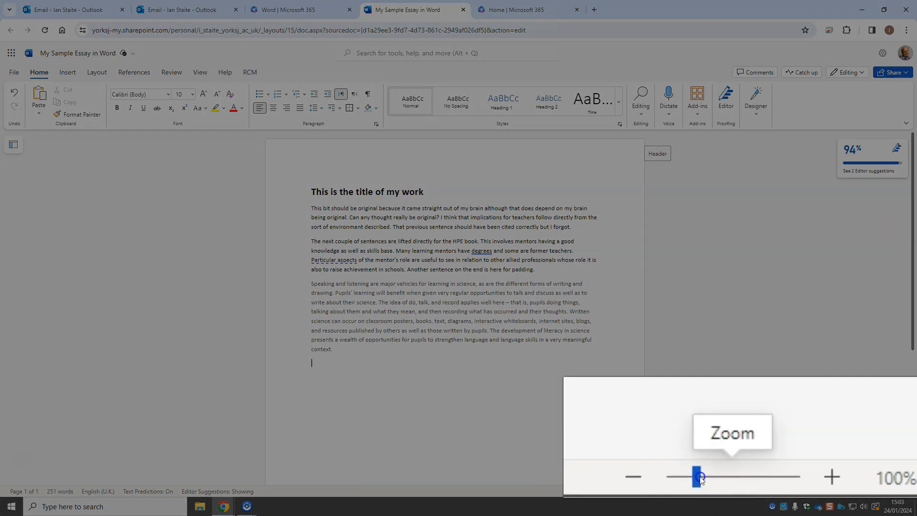
click(738, 487)
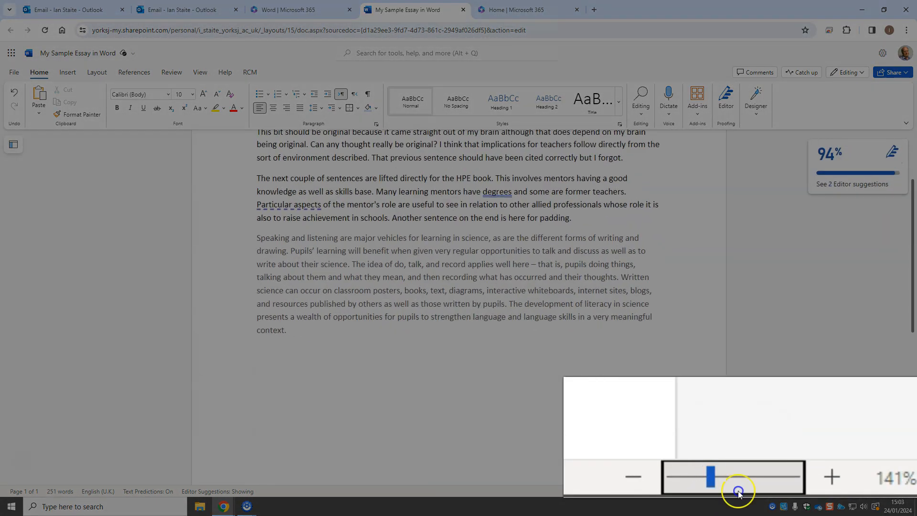
mouse_move(712, 477)
mouse_down()
mouse_move(705, 480)
mouse_move(723, 480)
mouse_up()
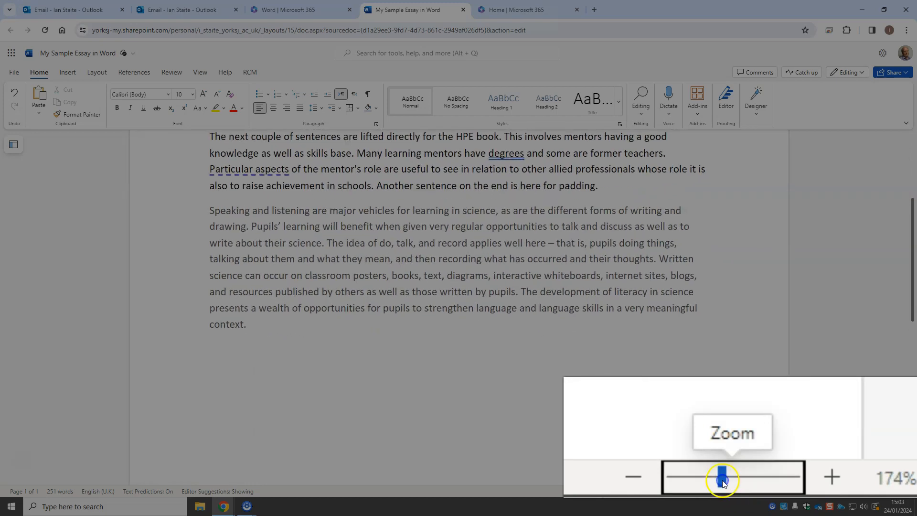
scroll(471, 420, up, 5)
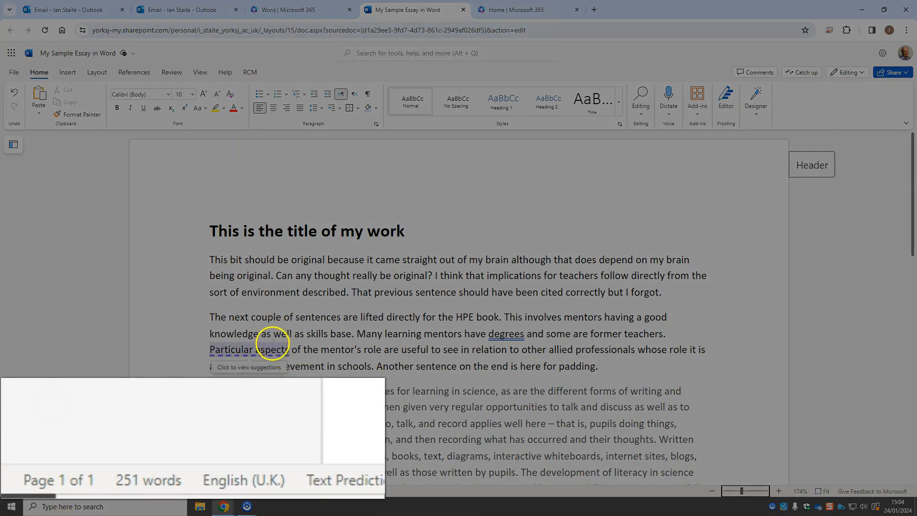
- Select the whole second body paragraph to check its word count
scroll(274, 337, down, 1)
scroll(274, 338, down, 3)
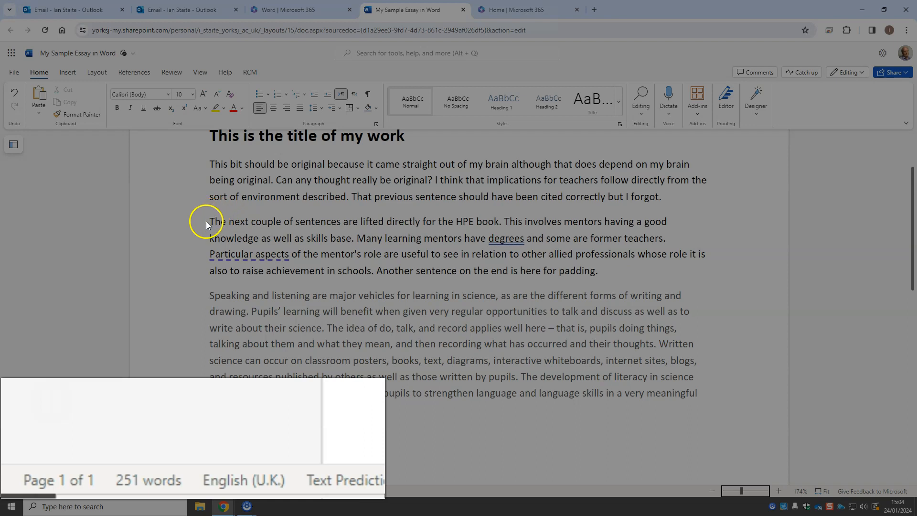
drag(211, 221, 636, 275)
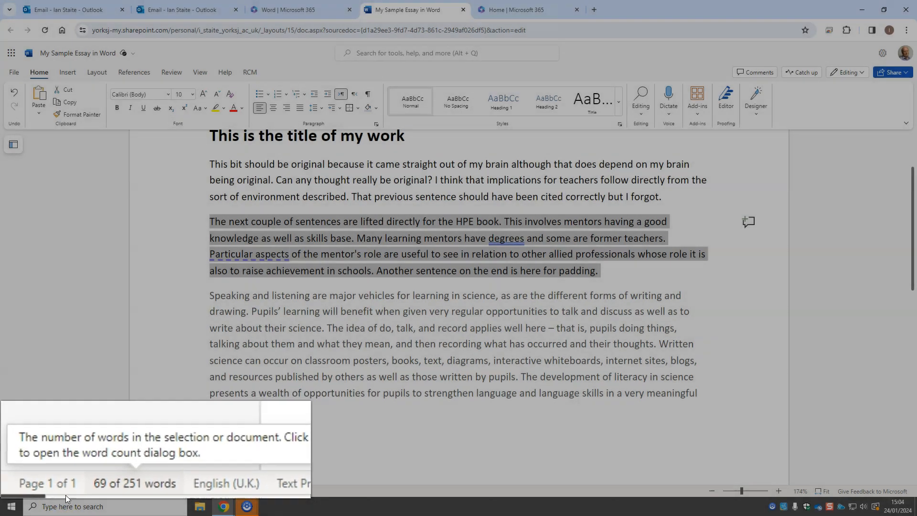
- Misspell "sentence" as "sentuence" in the second body paragraph and correct it with the suggested spelling "sentence"
click(443, 285)
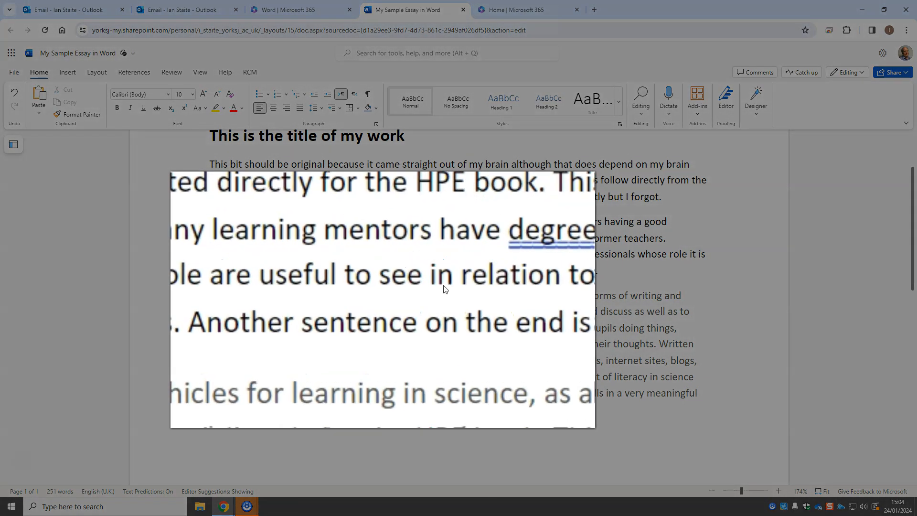
text(u)
click(459, 393)
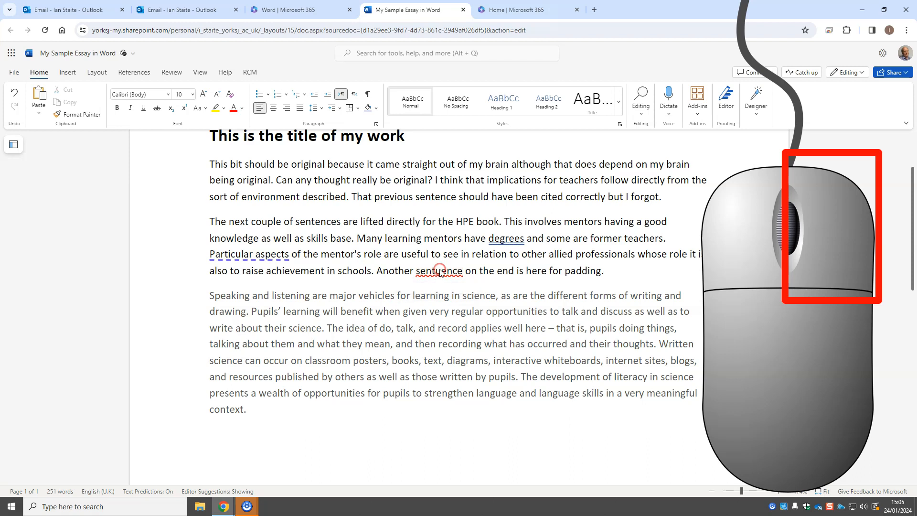
right_click(440, 269)
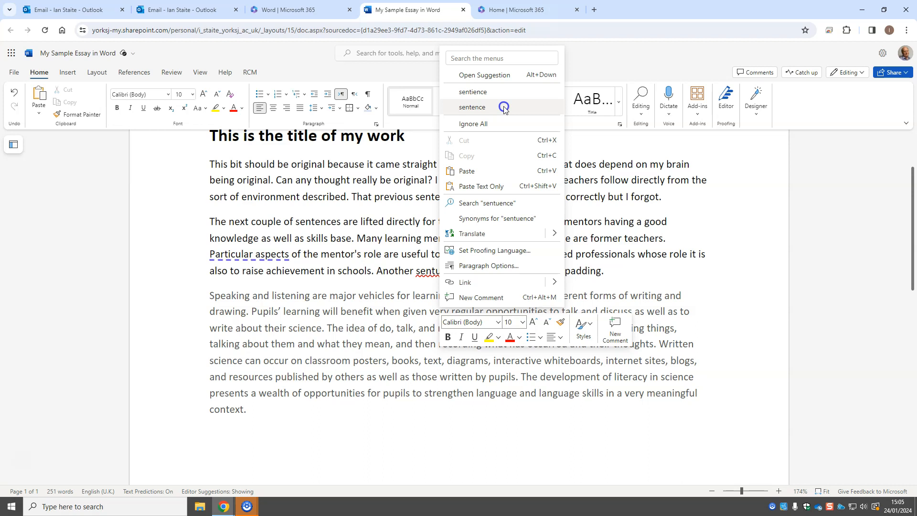
click(505, 108)
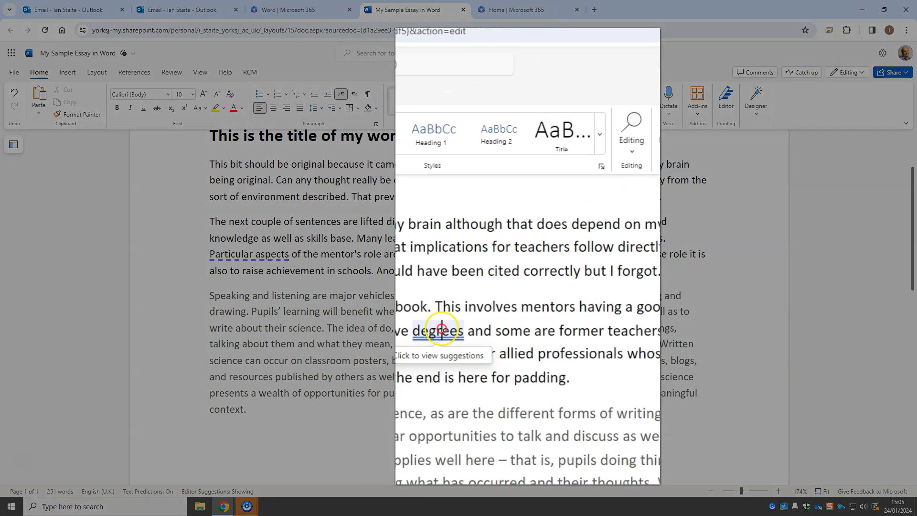
- Check the proofing suggestions for "degrees" and "Particular aspects" in the second body paragraph
right_click(510, 238)
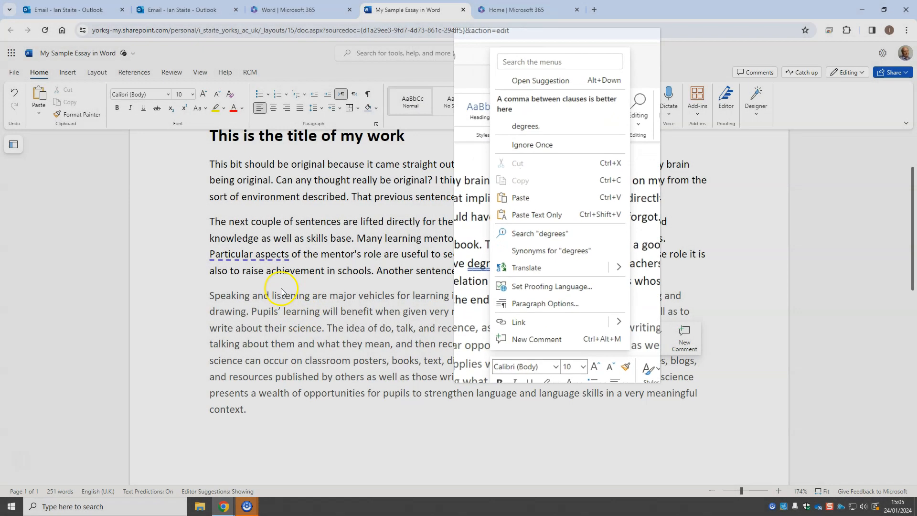
click(282, 272)
right_click(273, 257)
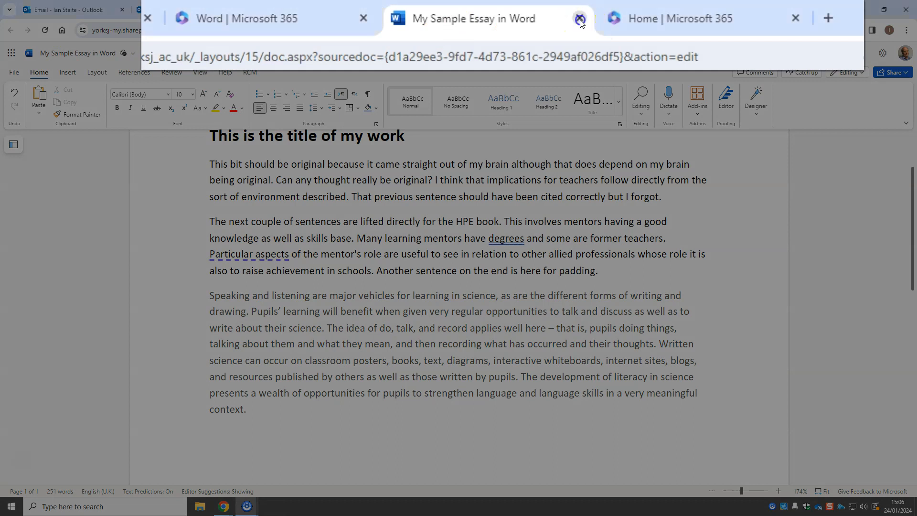
- Close the essay and reopen My Sample Essay in Word from the Microsoft 365 Word start page
click(580, 19)
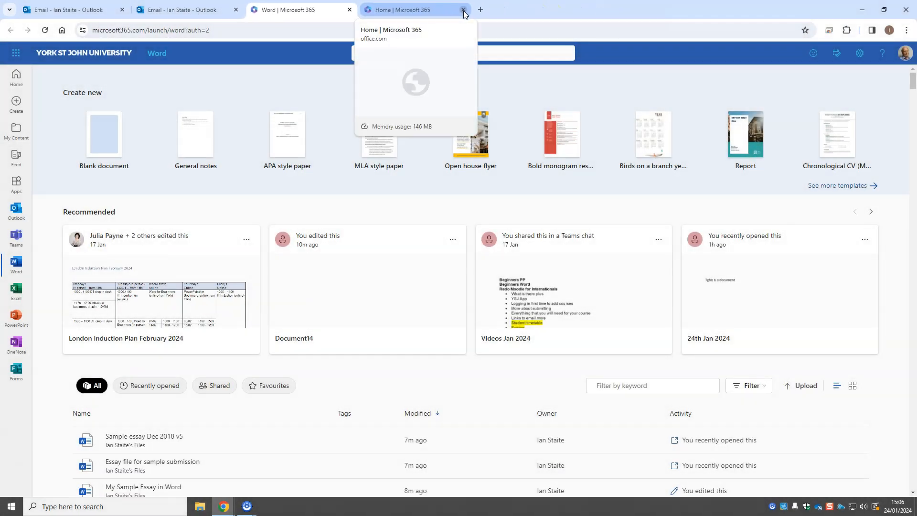
click(15, 54)
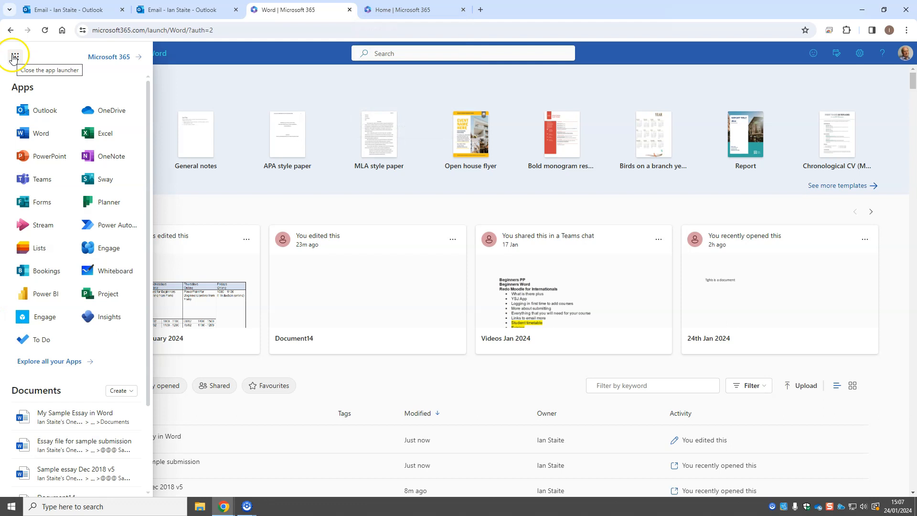
click(32, 134)
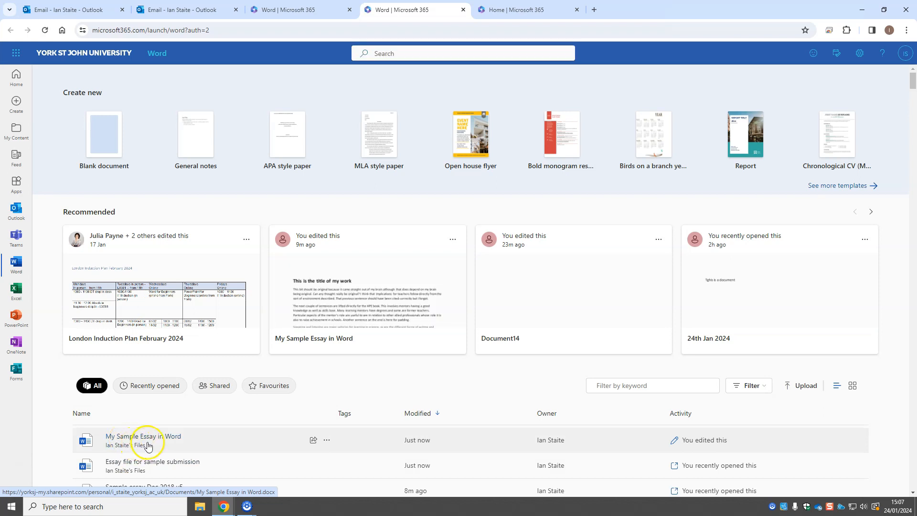
scroll(163, 447, down, 1)
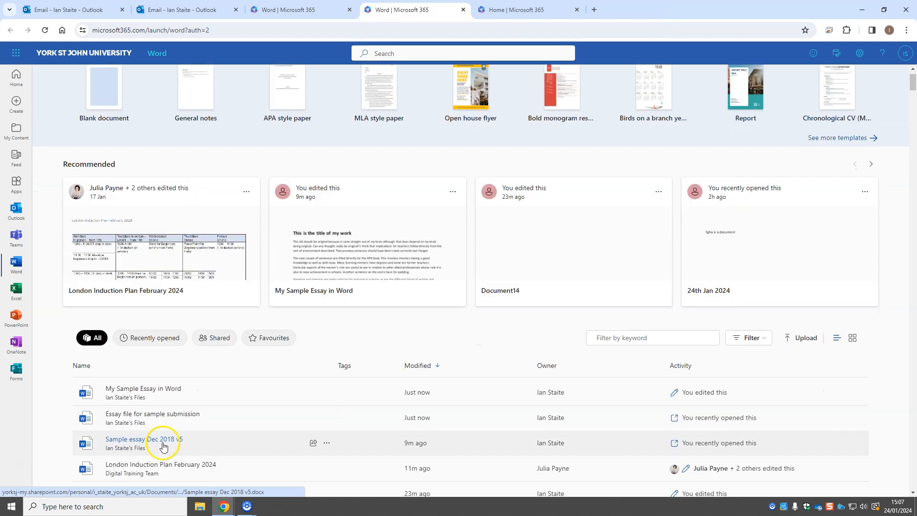
click(138, 392)
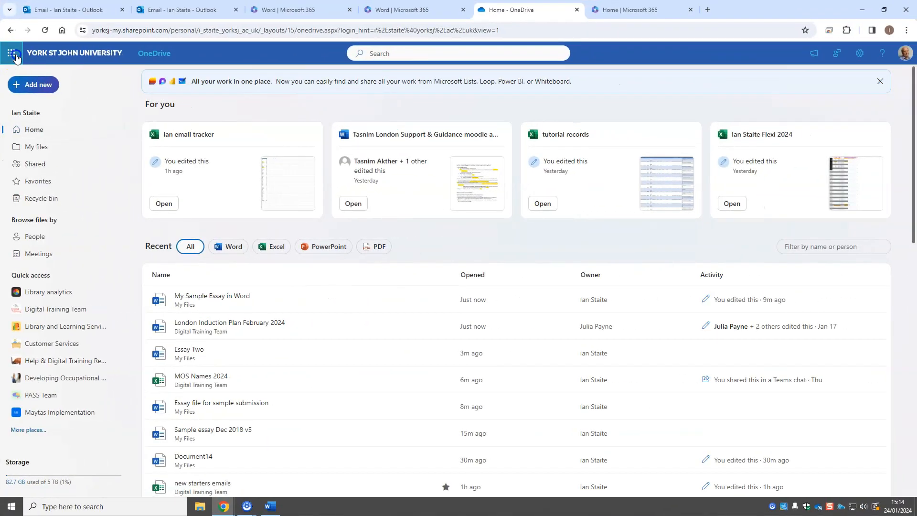
- Switch to OneDrive and open My Sample Essay in Word from My files
click(62, 53)
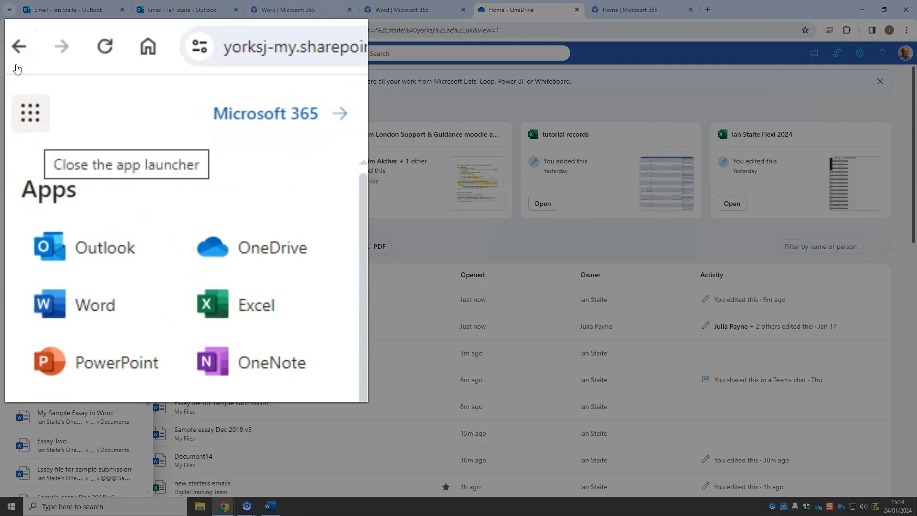
click(133, 109)
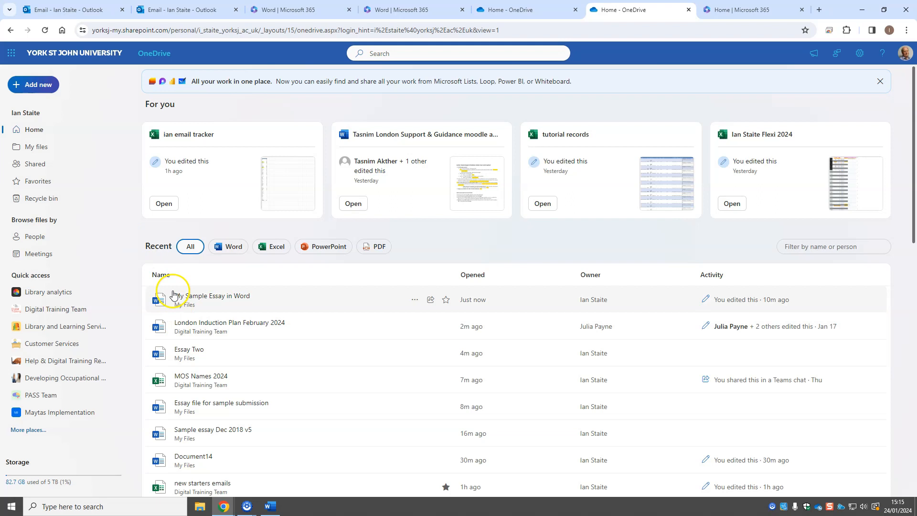
click(29, 148)
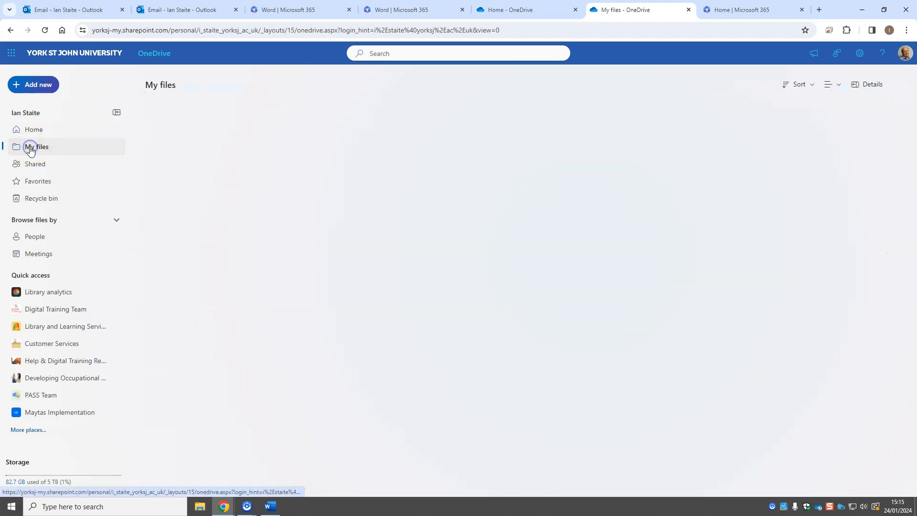
scroll(365, 385, down, 10)
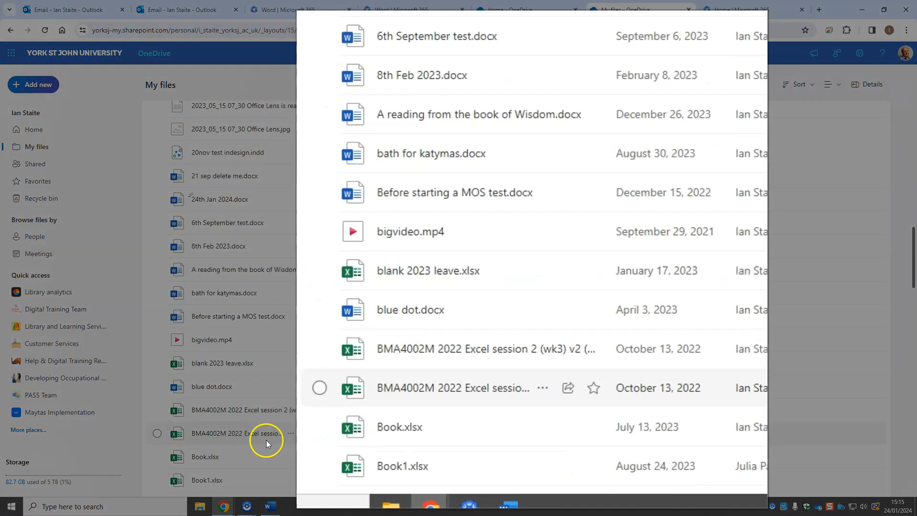
scroll(266, 440, down, 15)
click(290, 285)
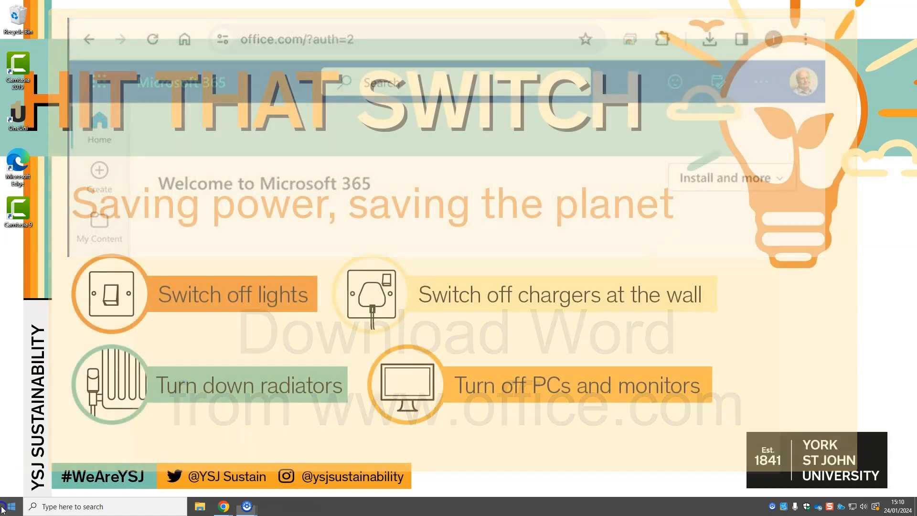
- Switch to the desktop Word app and browse the OneDrive - York St John University location for files to open
click(3, 511)
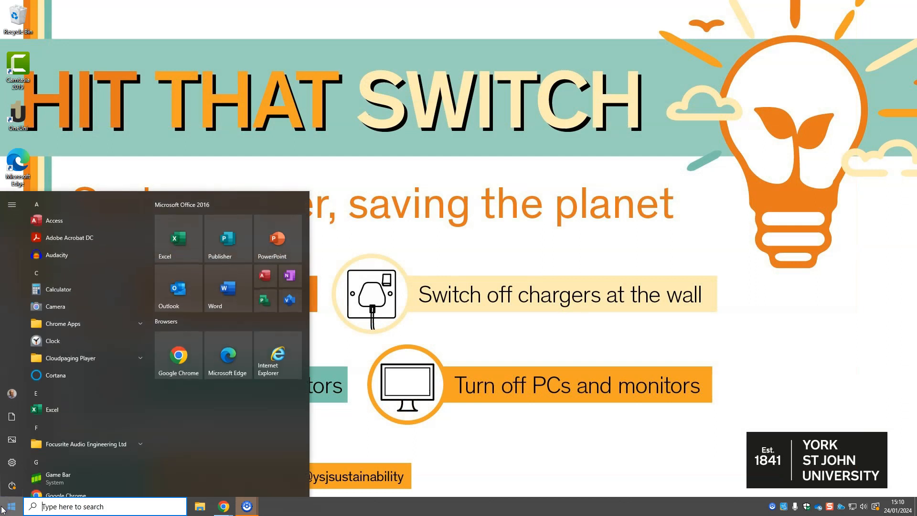
click(230, 291)
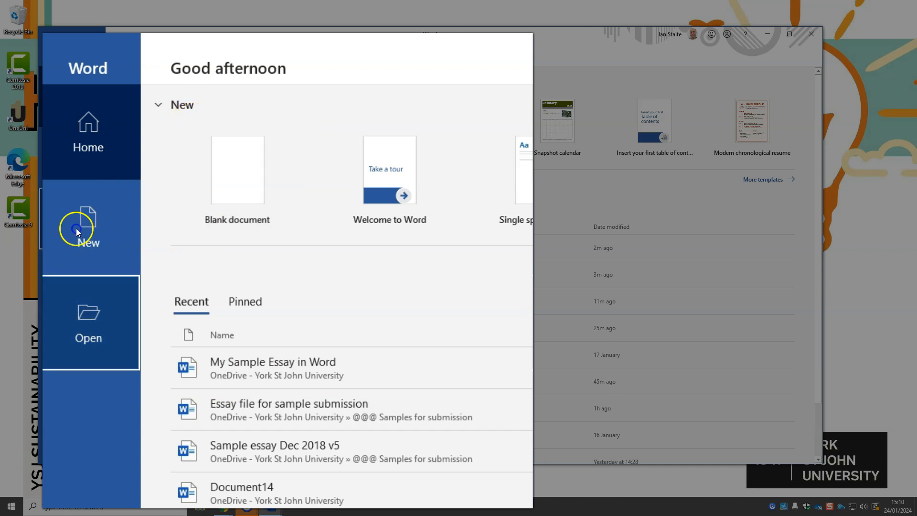
click(95, 318)
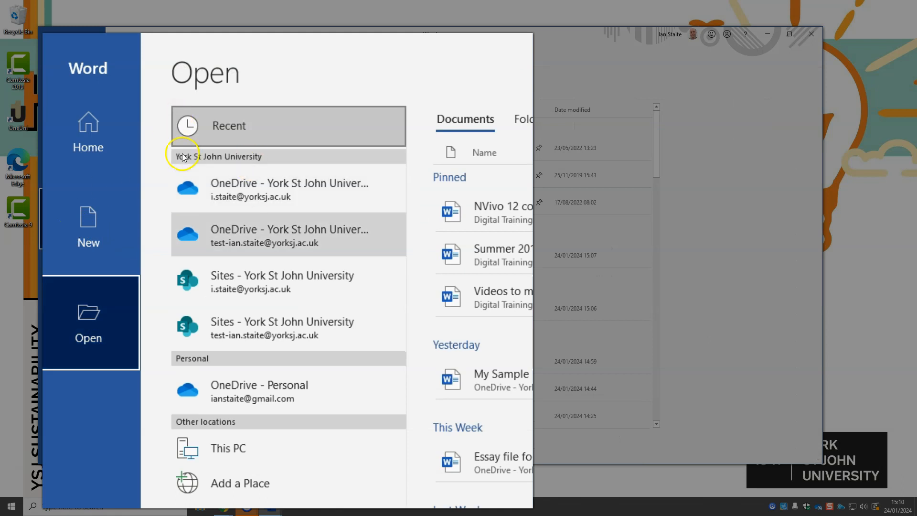
click(253, 196)
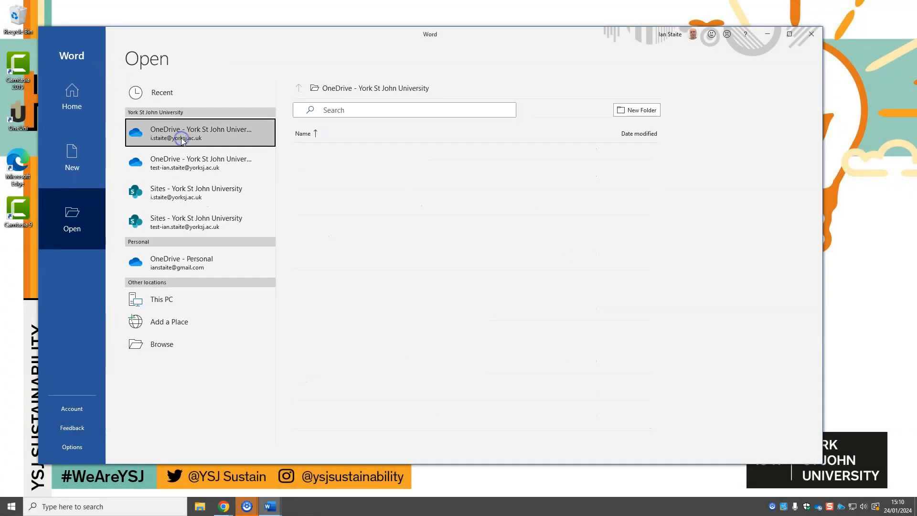
- Create a blank document and save it to OneDrive - York St John University, replacing the default file name
click(76, 165)
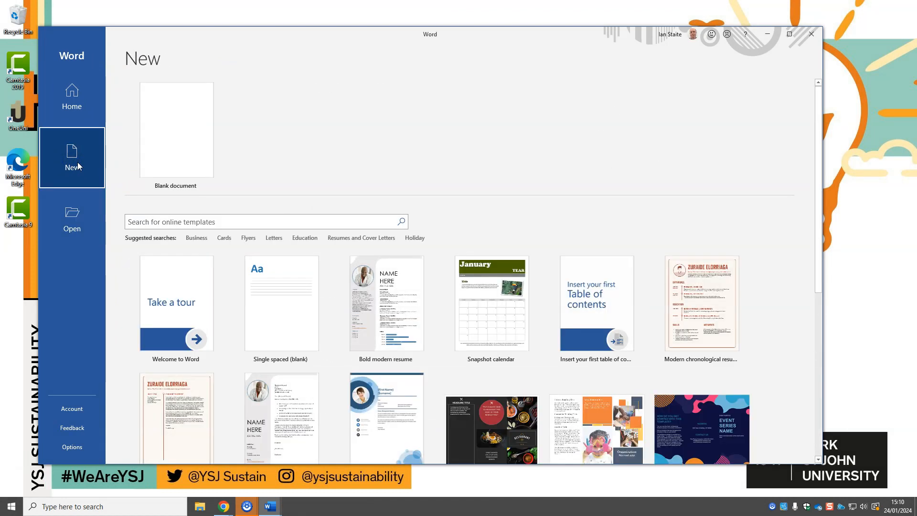
click(172, 149)
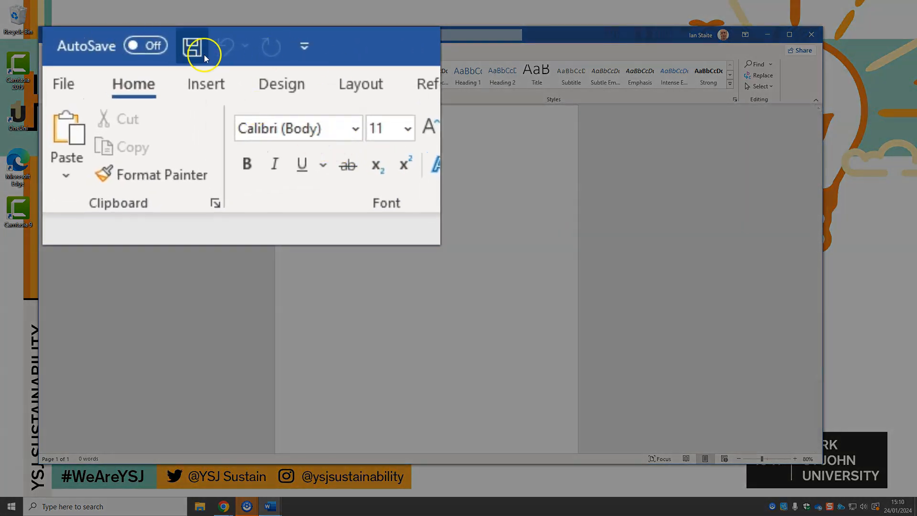
click(108, 38)
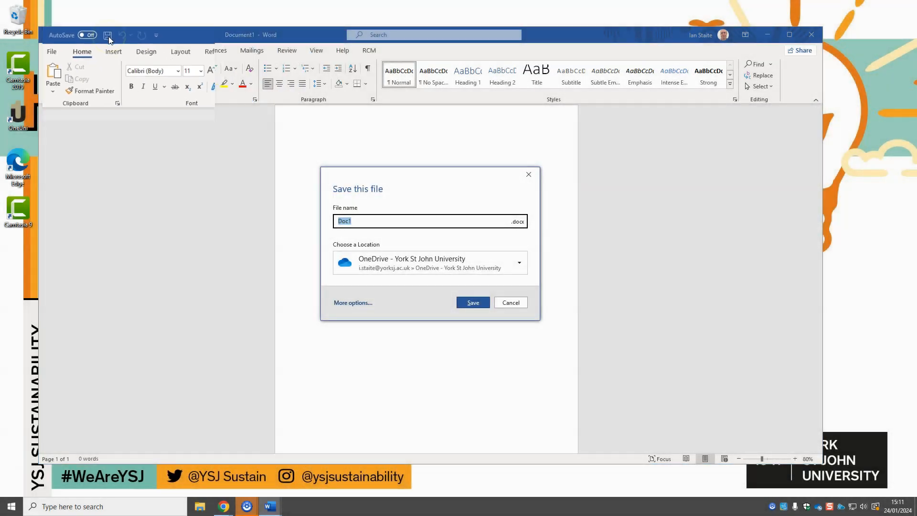
click(434, 258)
click(433, 257)
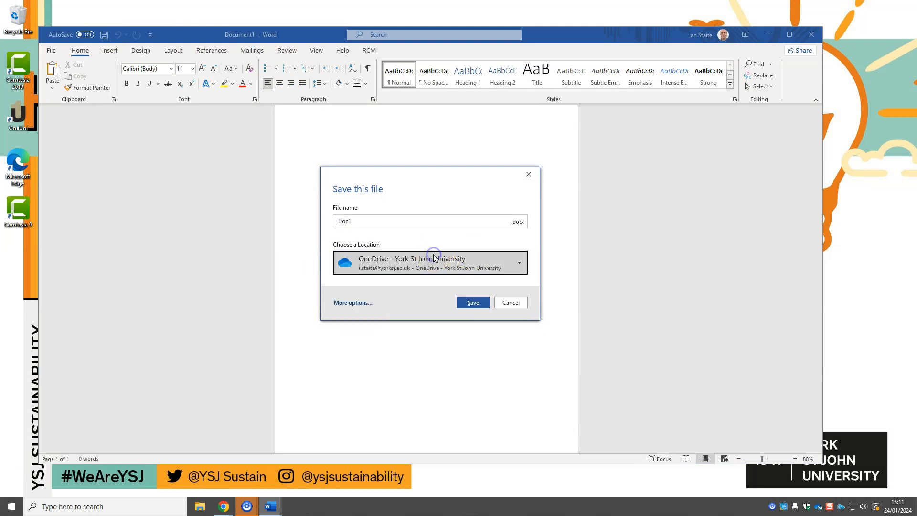
double_click(393, 221)
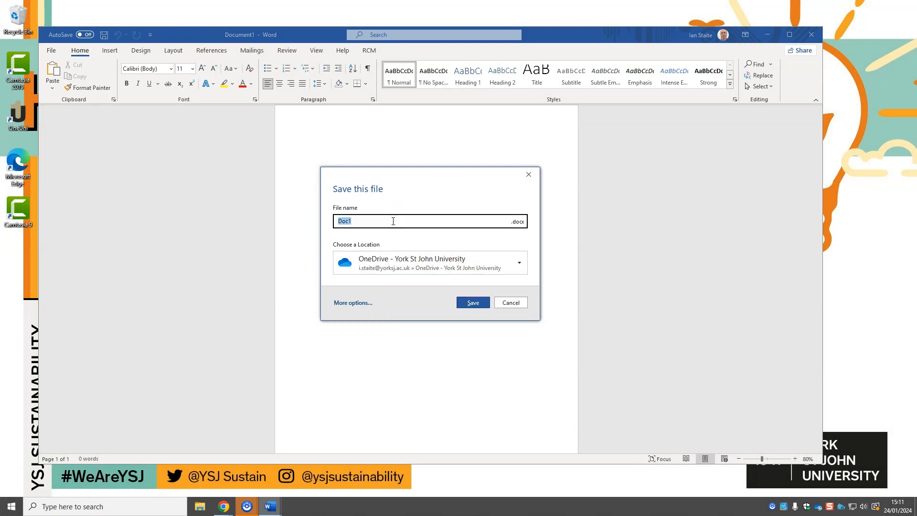
click(476, 301)
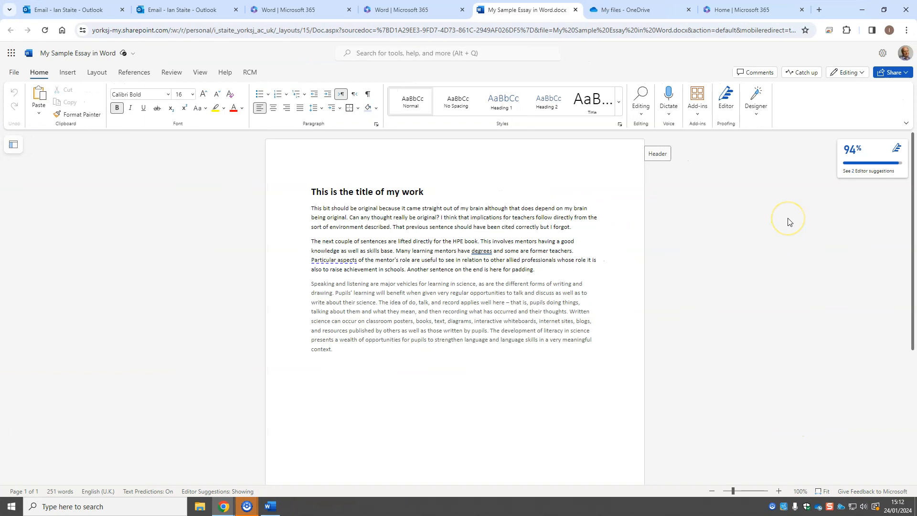
- Switch to the online essay in the browser and examine its editing mode, desktop app and sharing options
click(862, 72)
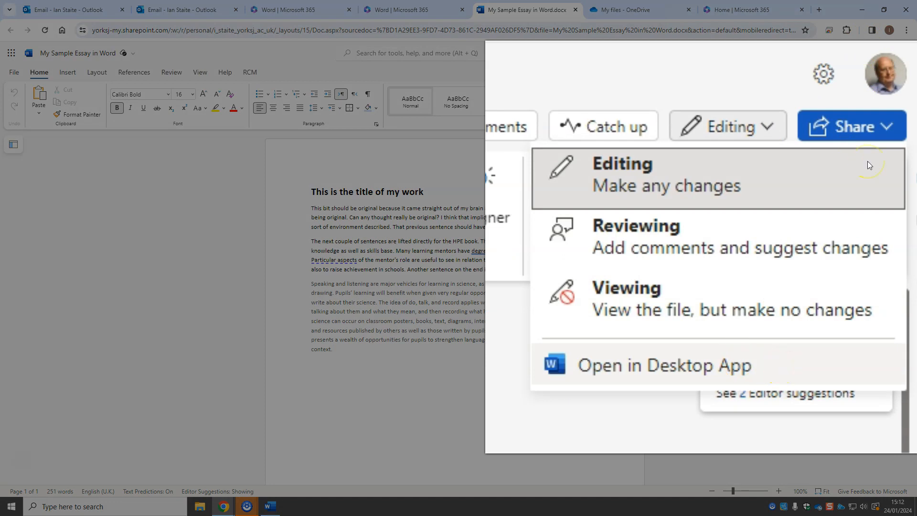
click(827, 205)
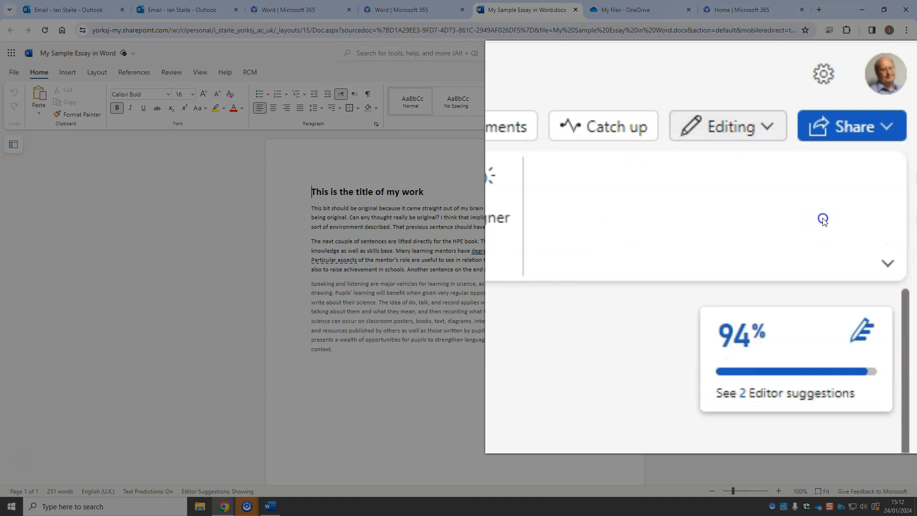
click(887, 127)
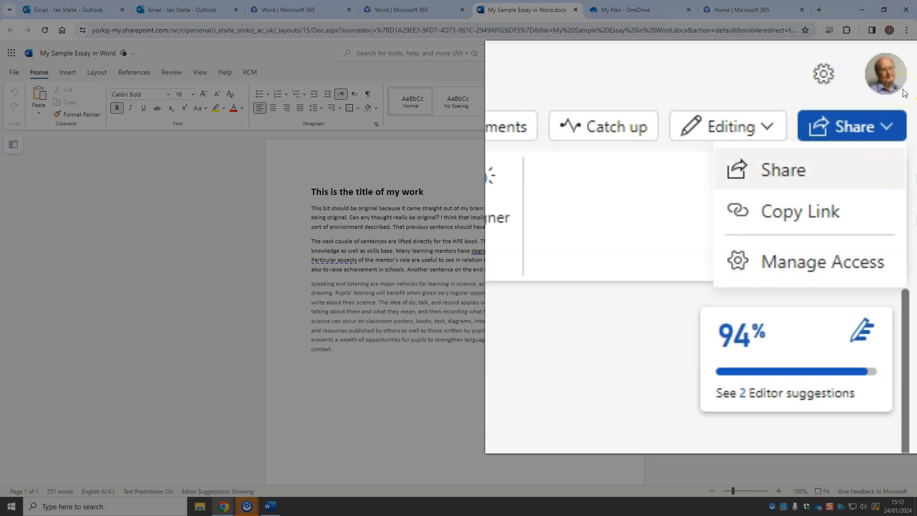